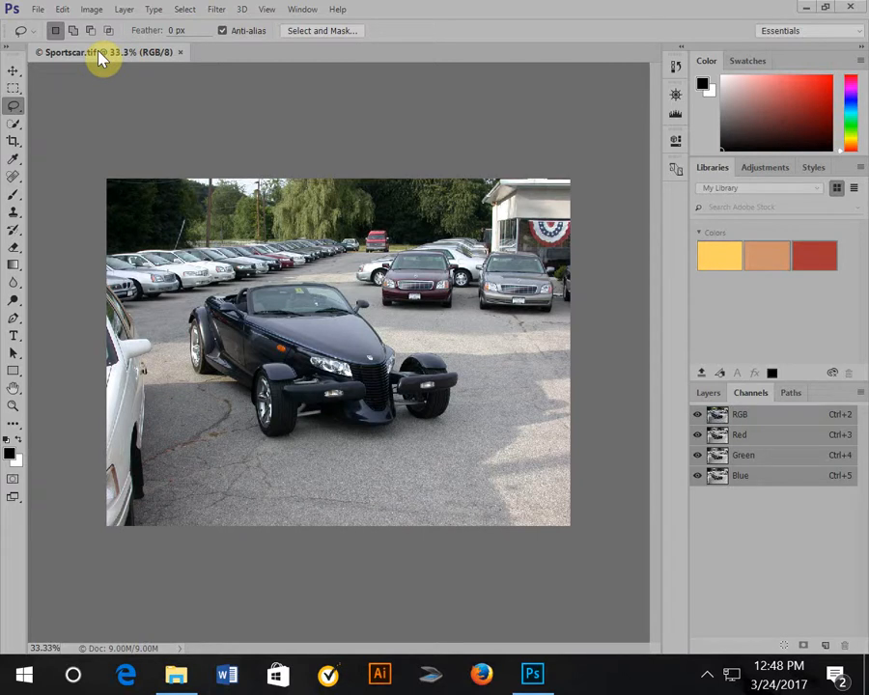
# Step: Duplicate the Sportscar.tif image as SportscarGOLD and close the original image
pyautogui.click(92, 8)
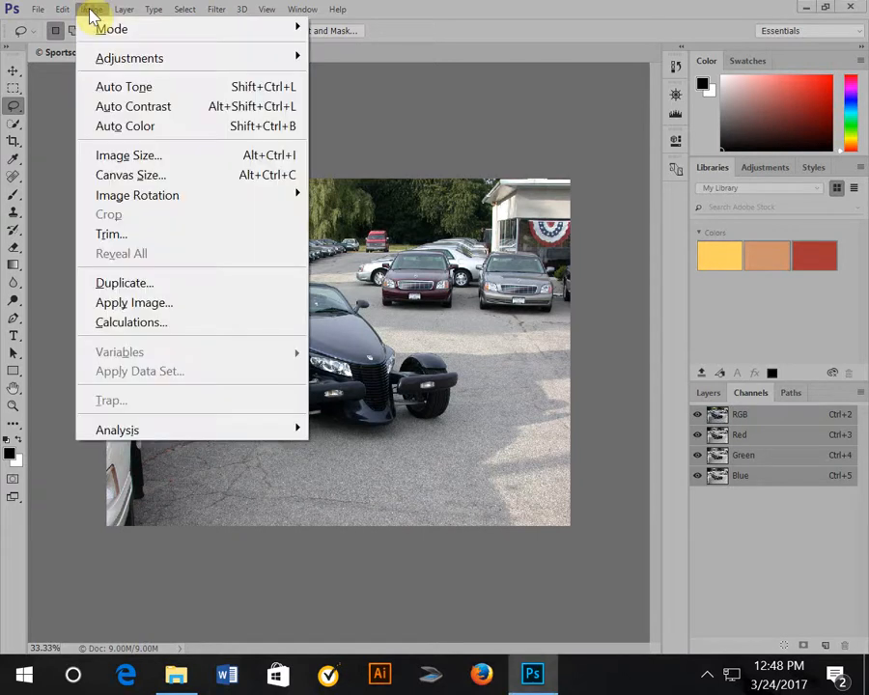
pyautogui.click(148, 283)
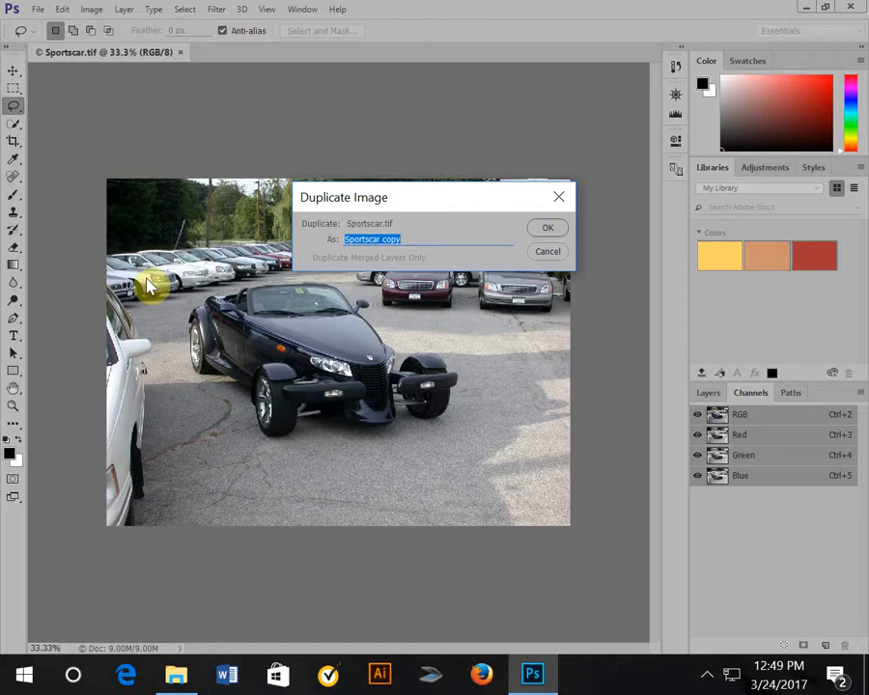
pyautogui.press('Right')
pyautogui.press('BackSpace')
pyautogui.press('BackSpace')
pyautogui.press('BackSpace')
pyautogui.press('BackSpace')
pyautogui.press('BackSpace')
pyautogui.write('GOLD')
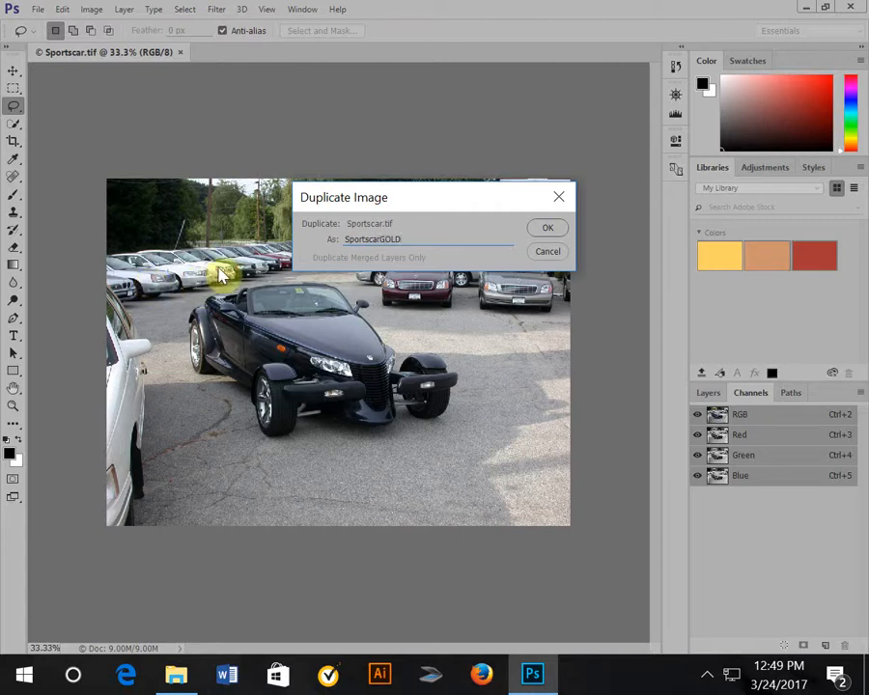
pyautogui.click(551, 228)
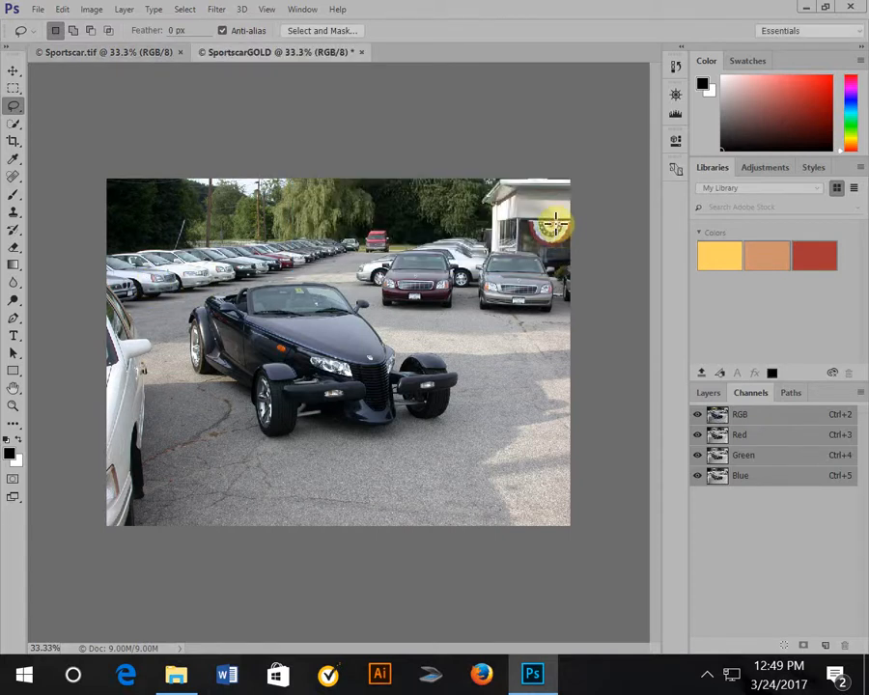
pyautogui.click(179, 53)
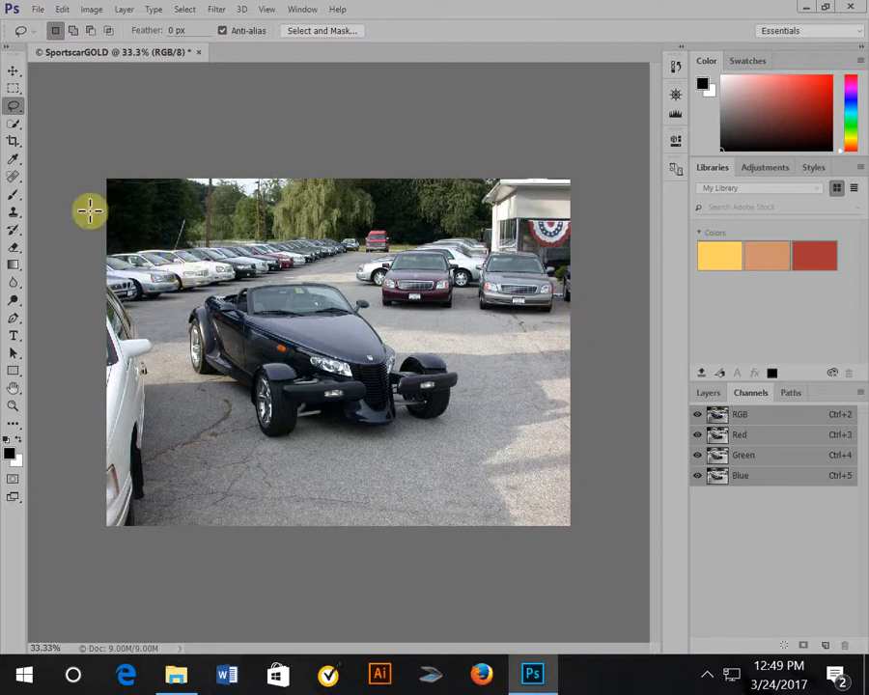
# Step: Draw a rectangular marquee selection around the whole dark sports car
pyautogui.click(15, 88)
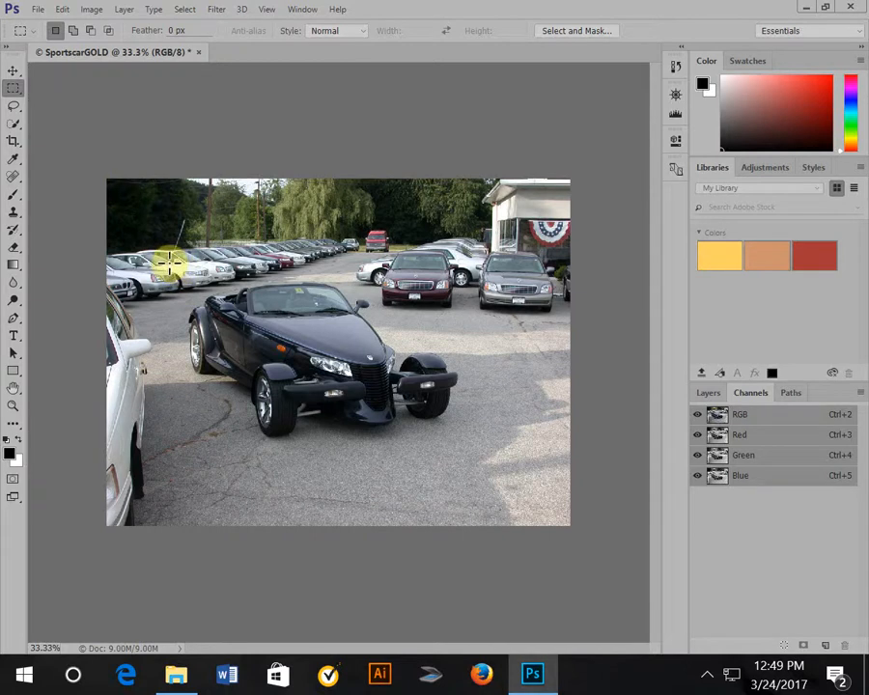
pyautogui.moveTo(169, 263); pyautogui.dragTo(471, 462)
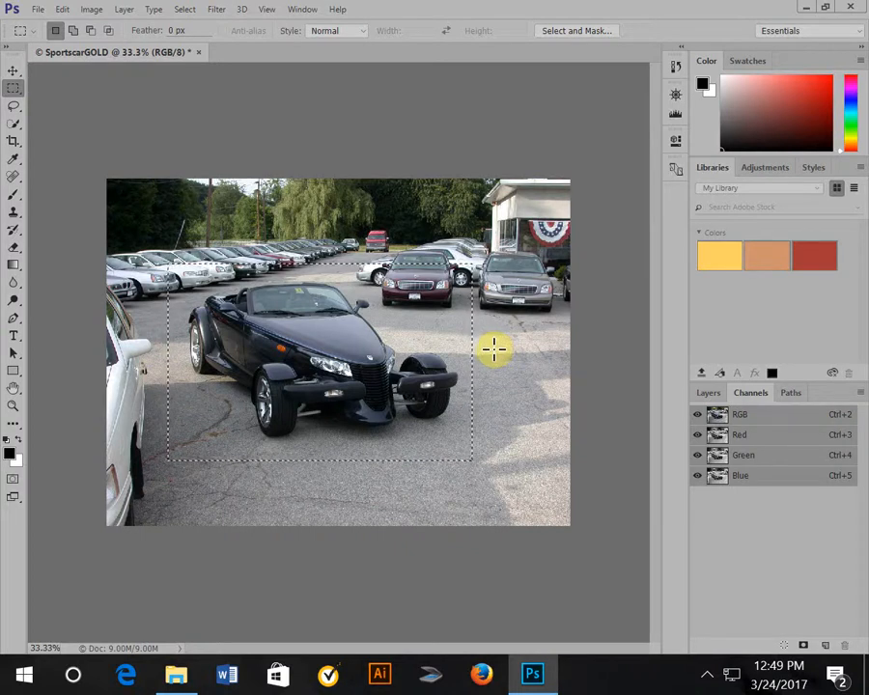
# Step: Try moving the selected car area up and to the right with the Move tool, and undo the move
pyautogui.click(13, 72)
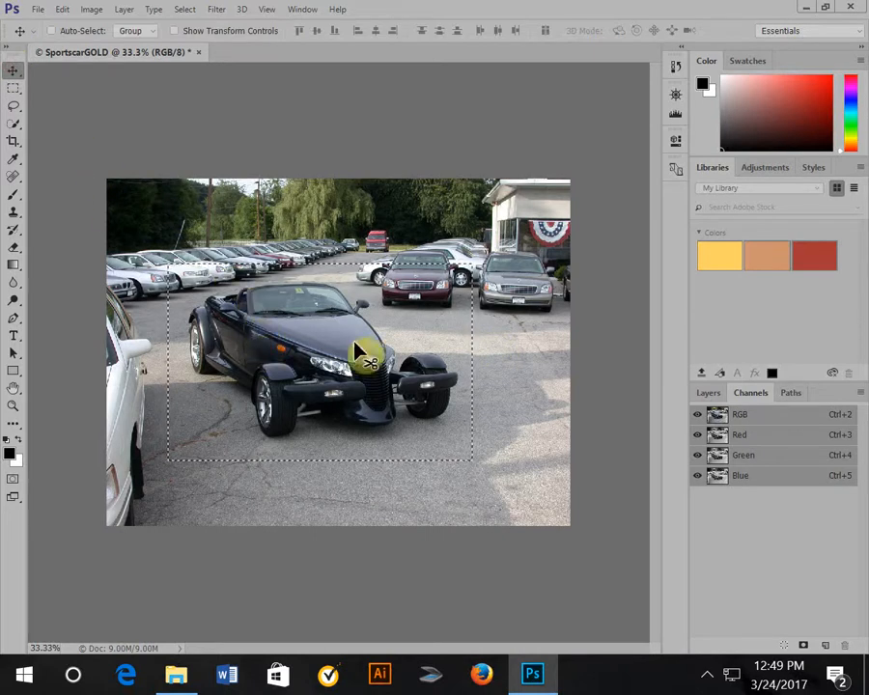
pyautogui.moveTo(358, 337); pyautogui.dragTo(378, 301)
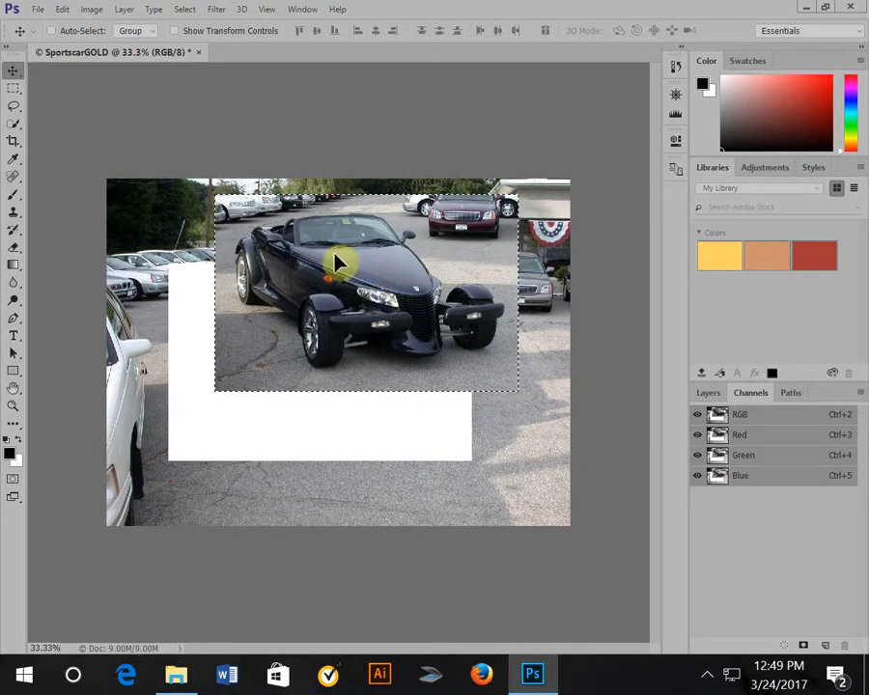
pyautogui.click(62, 8)
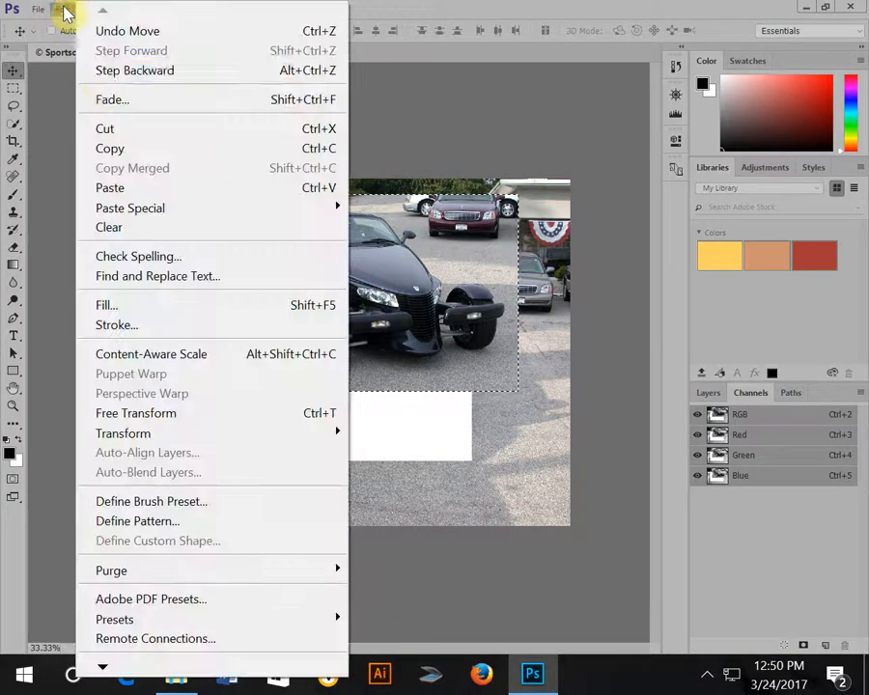
pyautogui.click(97, 71)
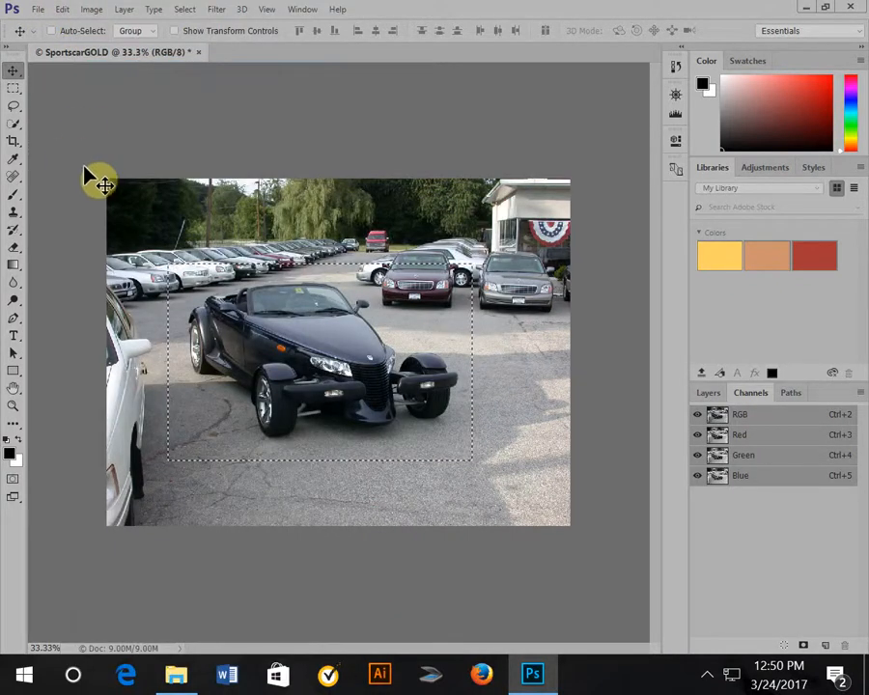
# Step: Crop the image to the rectangular selection around the sports car
pyautogui.click(13, 145)
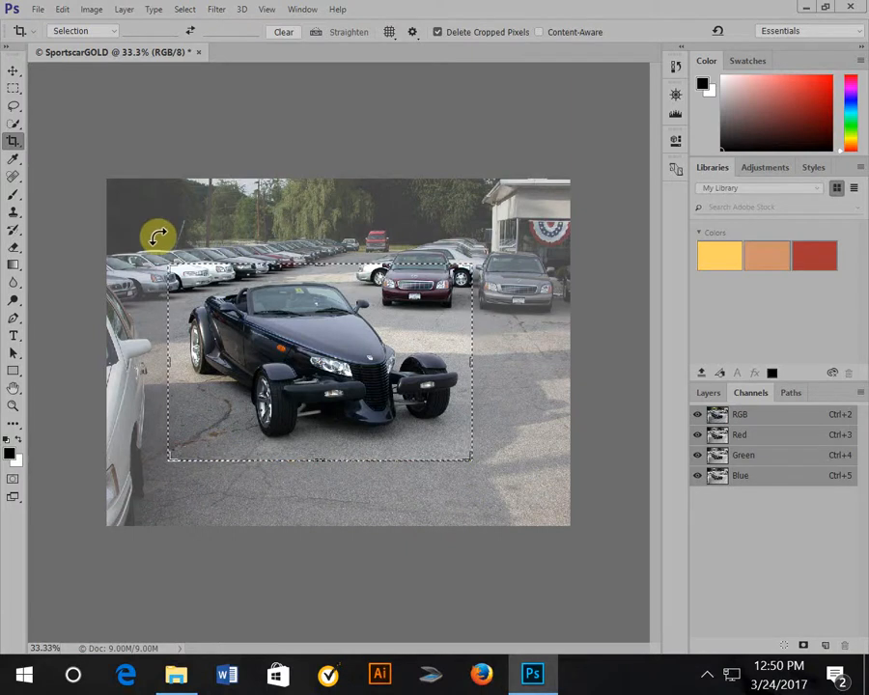
pyautogui.click(307, 357)
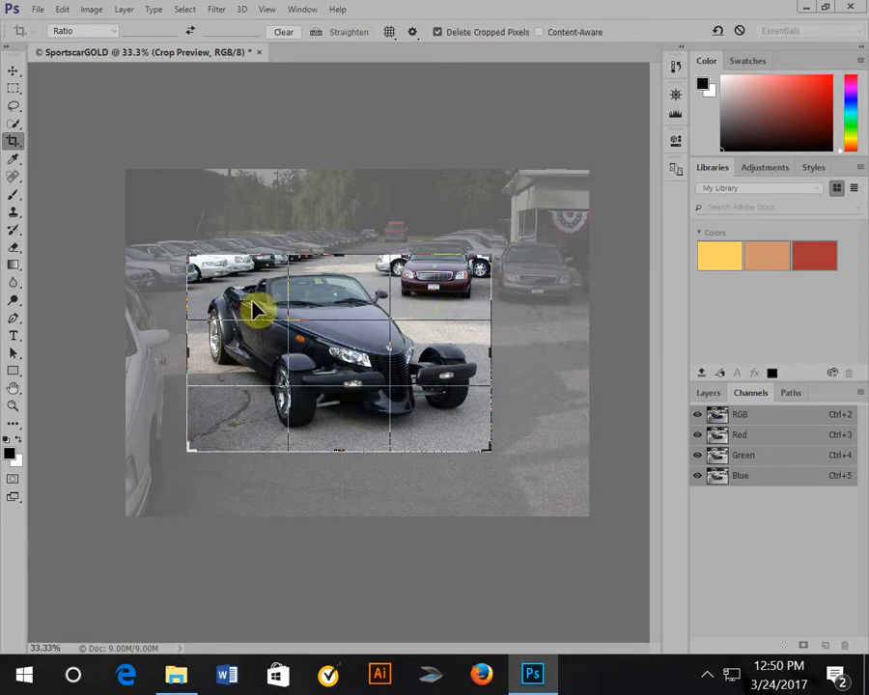
pyautogui.click(332, 345)
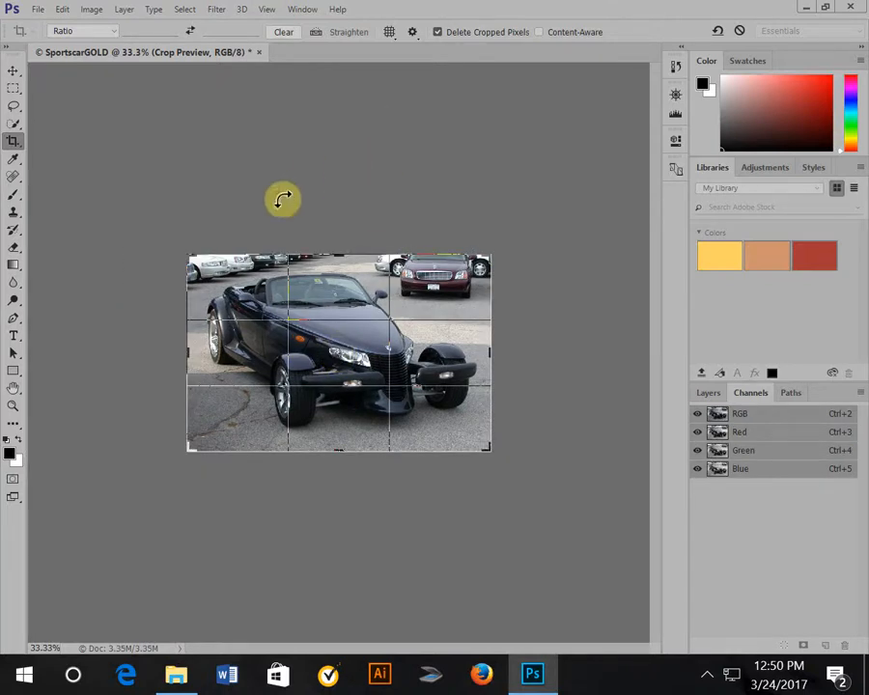
pyautogui.moveTo(171, 229); pyautogui.dragTo(172, 229)
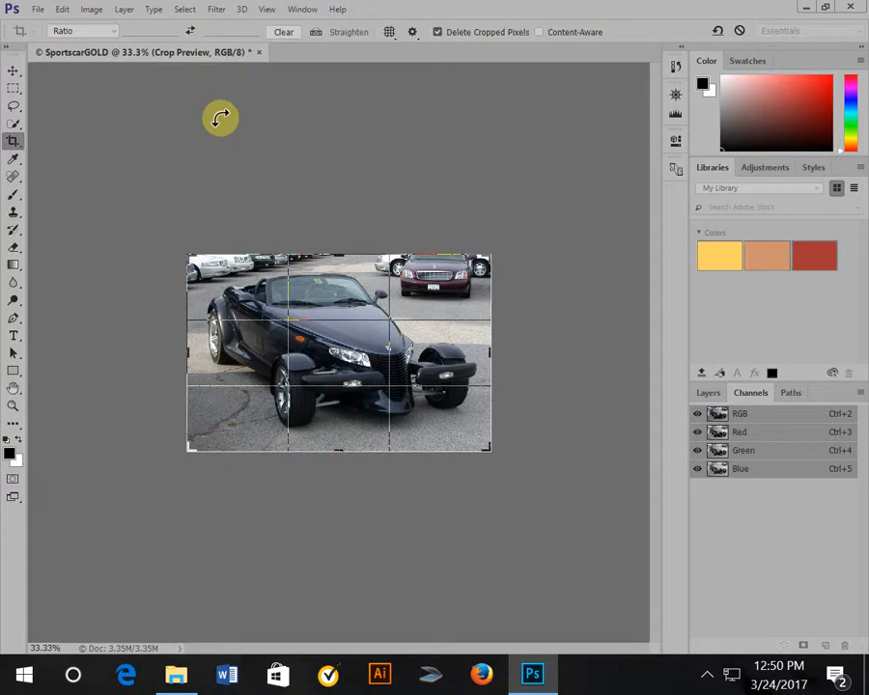
# Step: Save the cropped image as SportscarGOLD in TIFF format with no image compression, accepting the pending crop
pyautogui.click(39, 10)
pyautogui.click(76, 214)
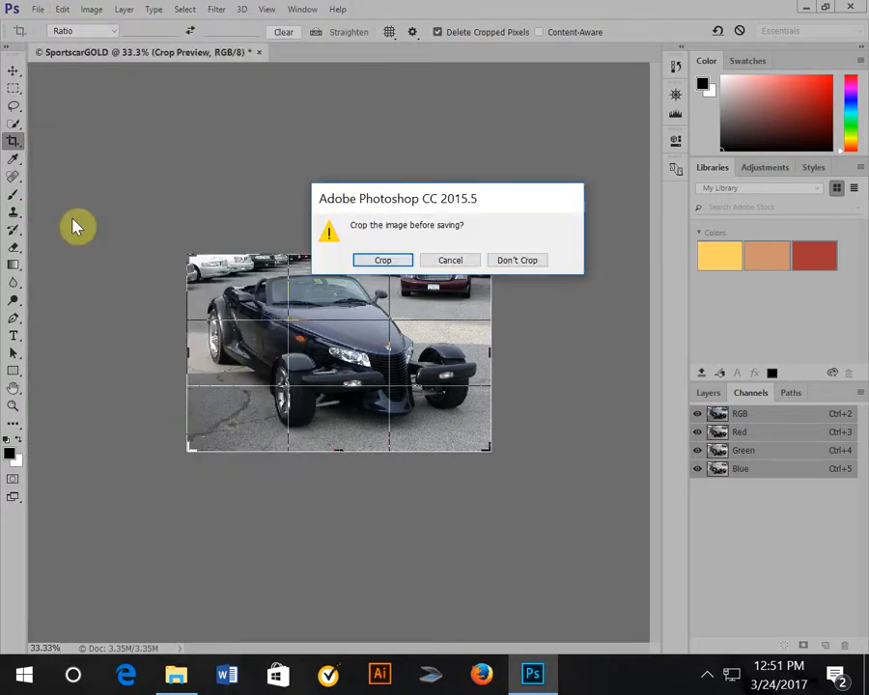
pyautogui.click(400, 262)
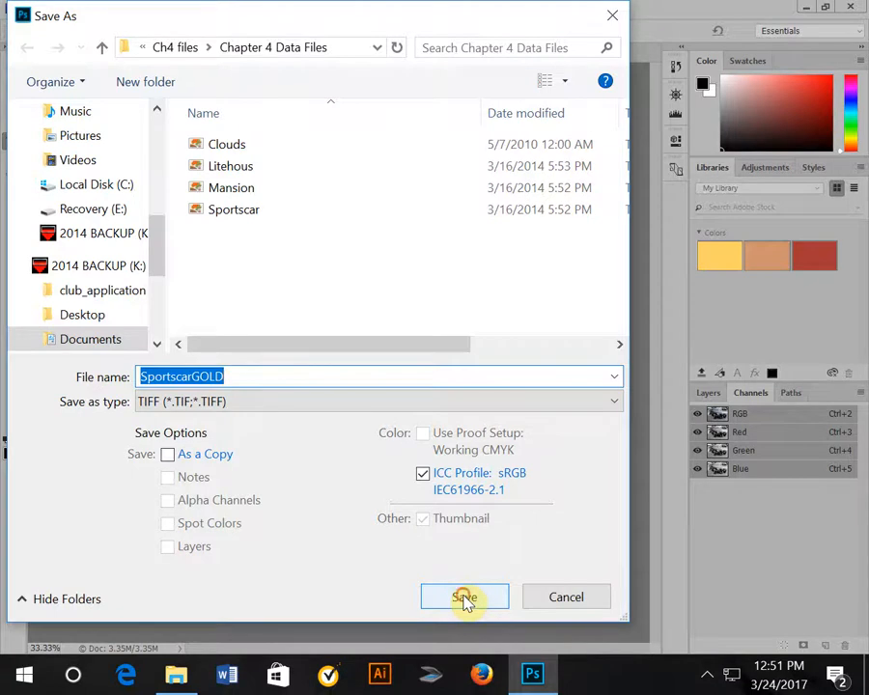
pyautogui.click(464, 598)
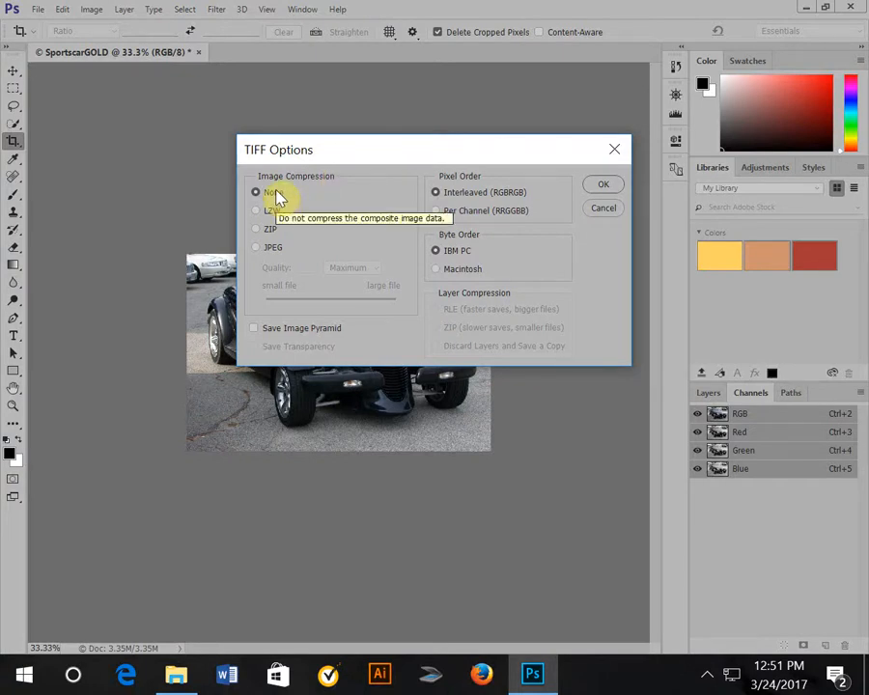
pyautogui.click(604, 186)
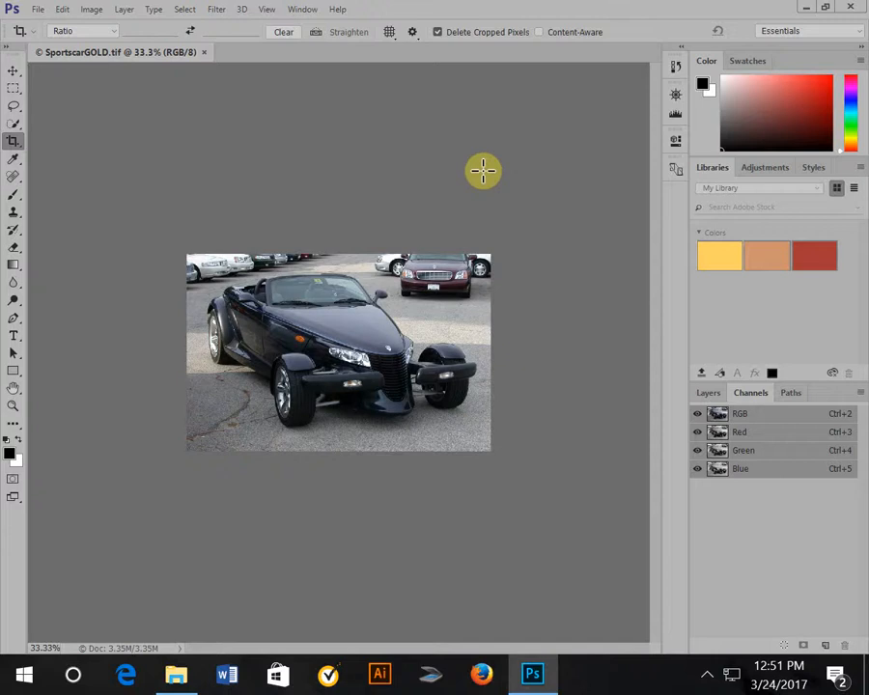
# Step: Set up the Magic Wand tool to add to the selection with a tolerance of 32
pyautogui.hotkey('ctrl', '0')
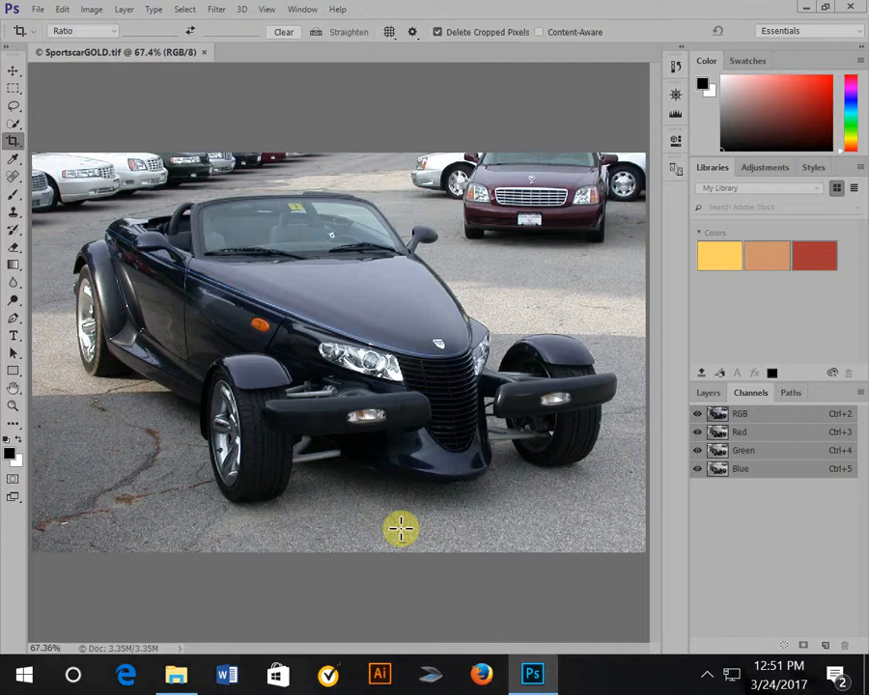
pyautogui.click(14, 109)
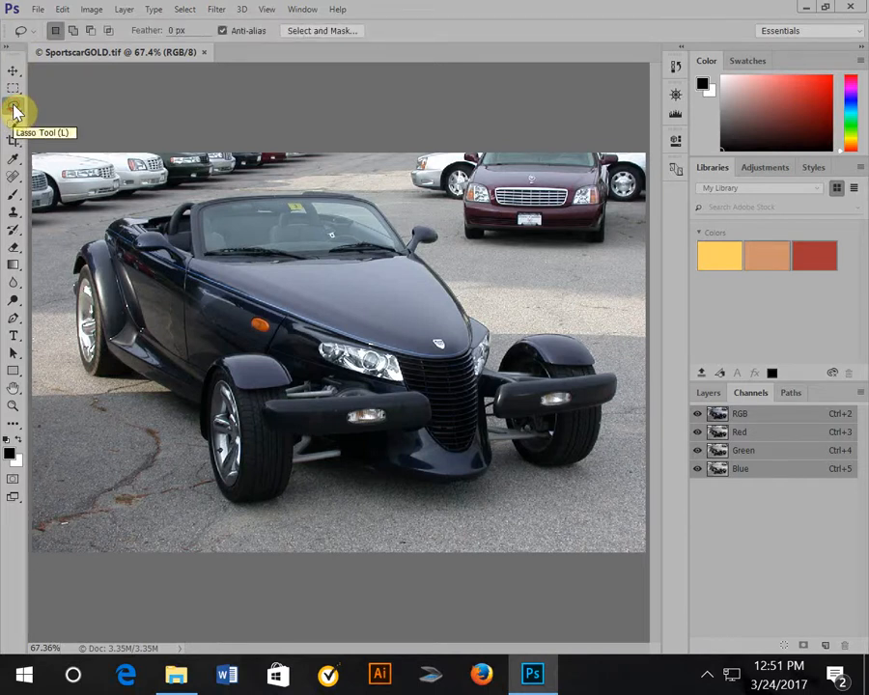
pyautogui.click(13, 109)
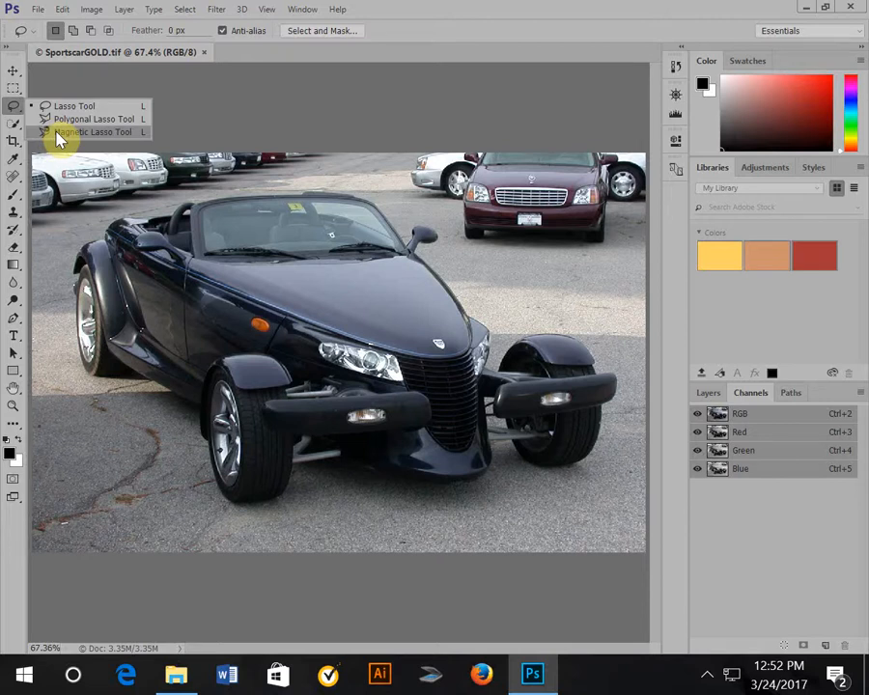
pyautogui.click(14, 127)
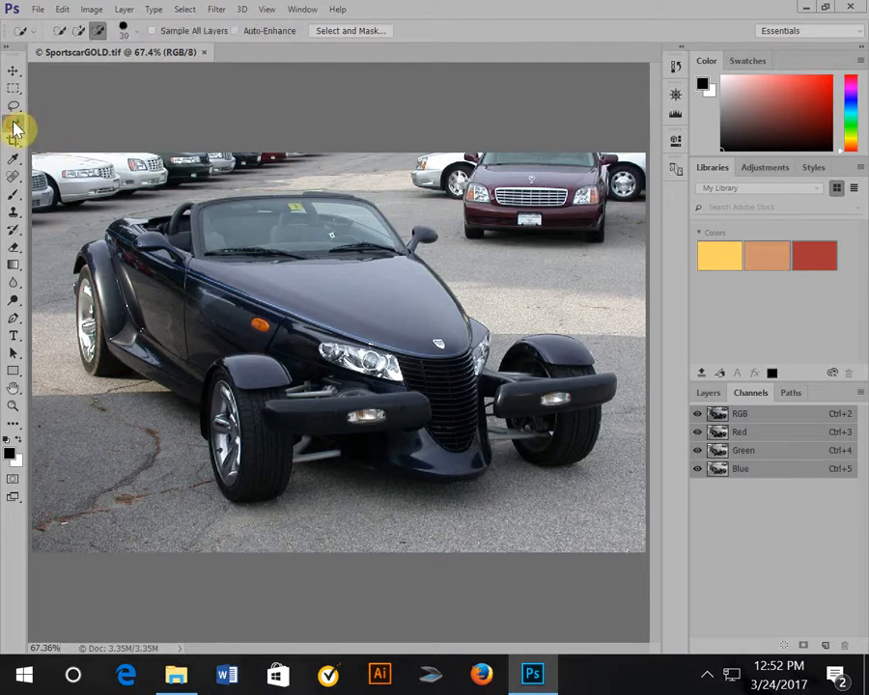
pyautogui.click(15, 127)
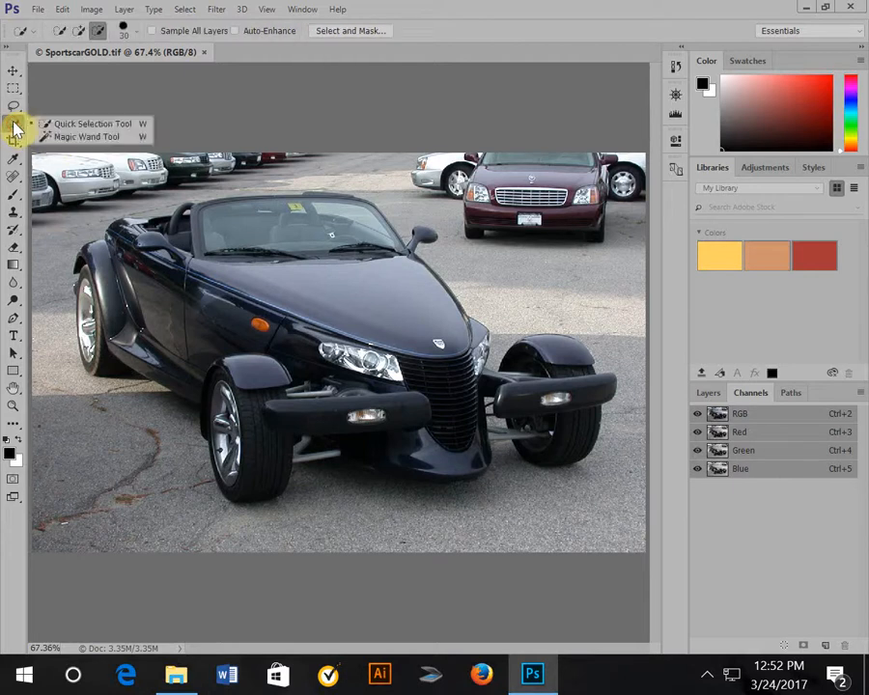
pyautogui.click(85, 137)
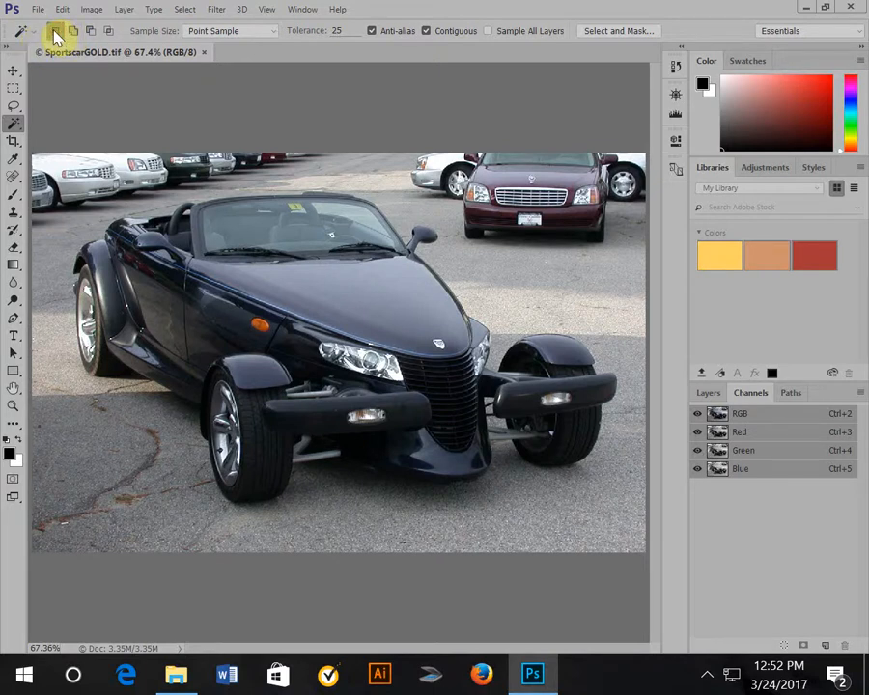
pyautogui.click(73, 31)
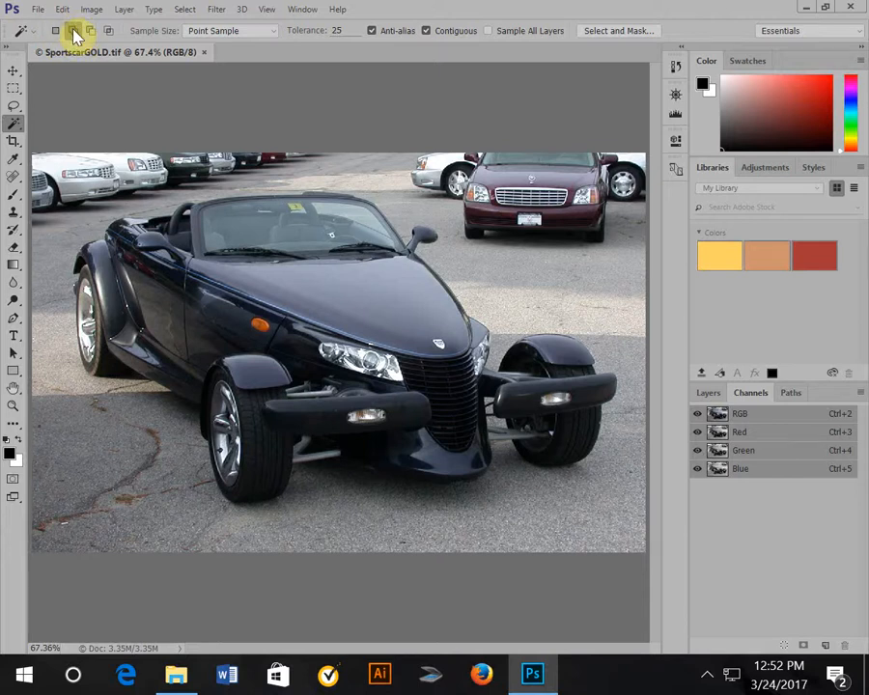
pyautogui.click(94, 32)
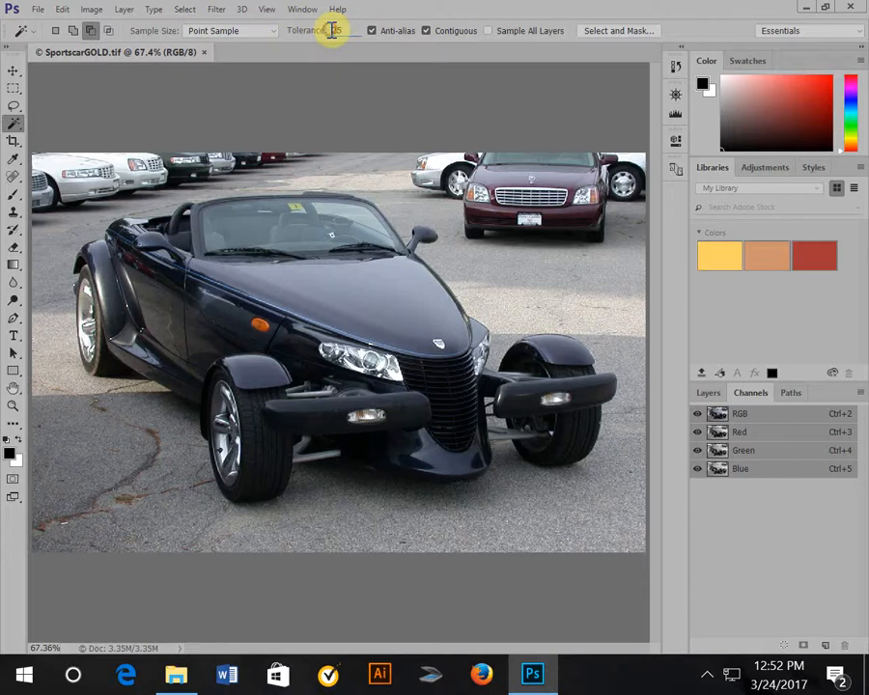
pyautogui.click(72, 30)
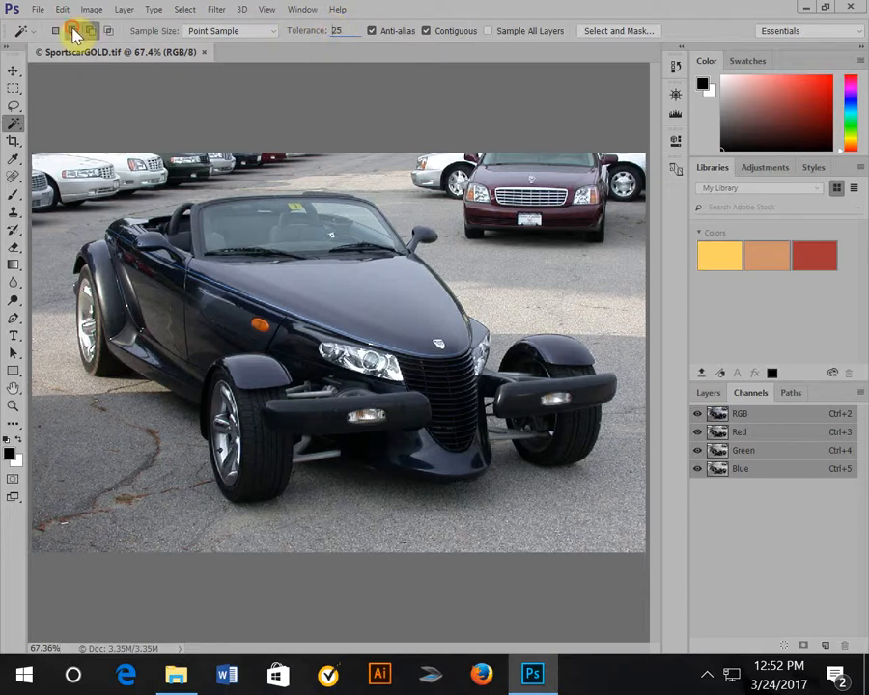
pyautogui.click(338, 30)
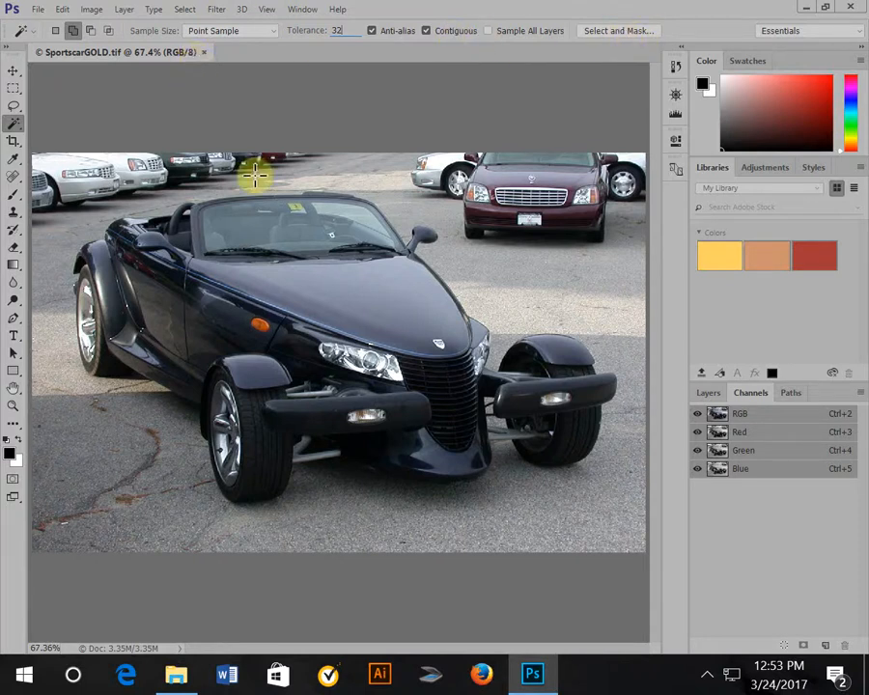
# Step: Select the sports car's hood with the Magic Wand, adding its lower edge and the upper corner near the windshield
pyautogui.click(388, 297)
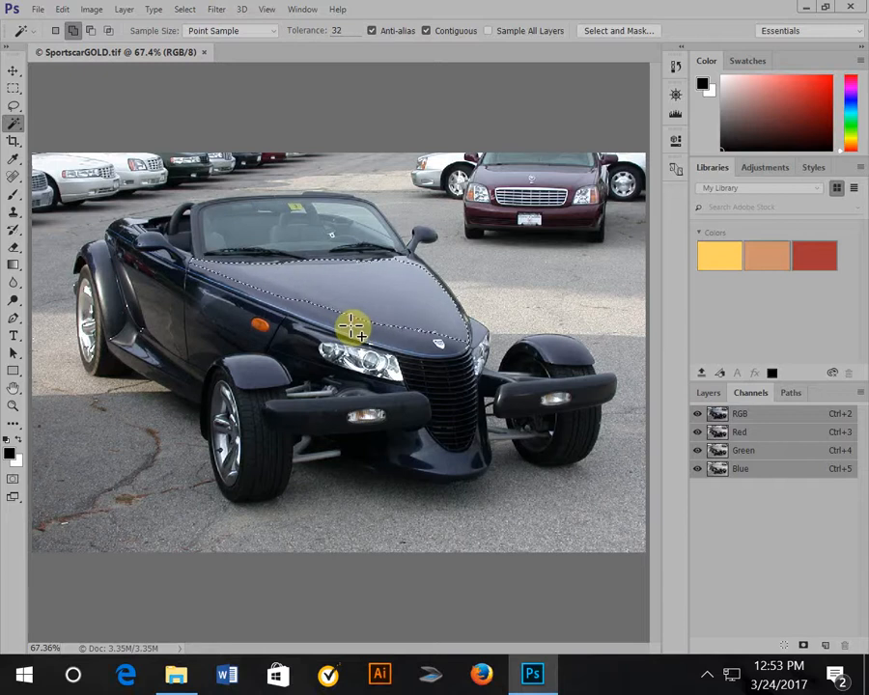
pyautogui.click(352, 329)
pyautogui.click(73, 30)
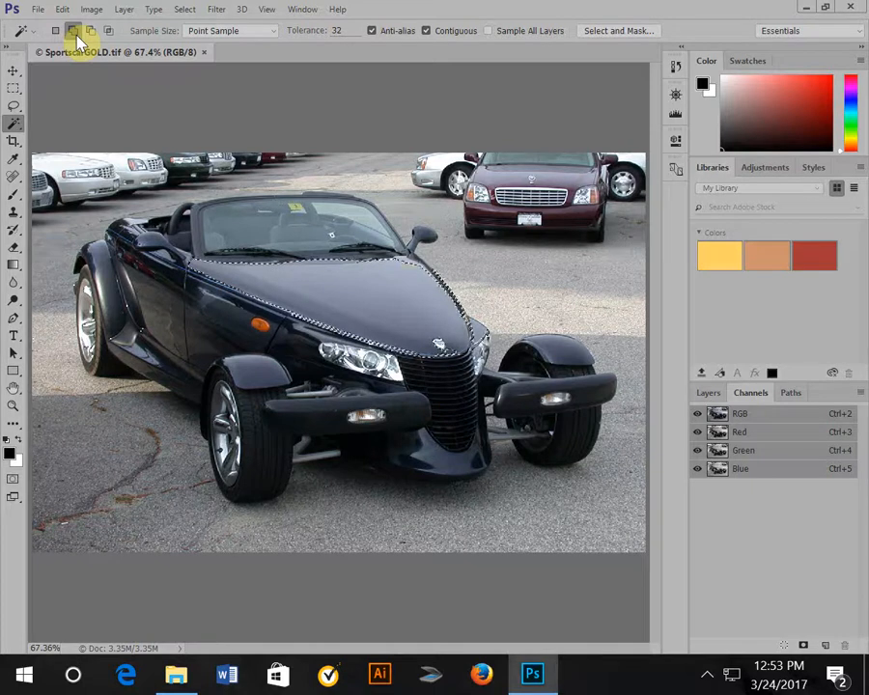
pyautogui.click(412, 265)
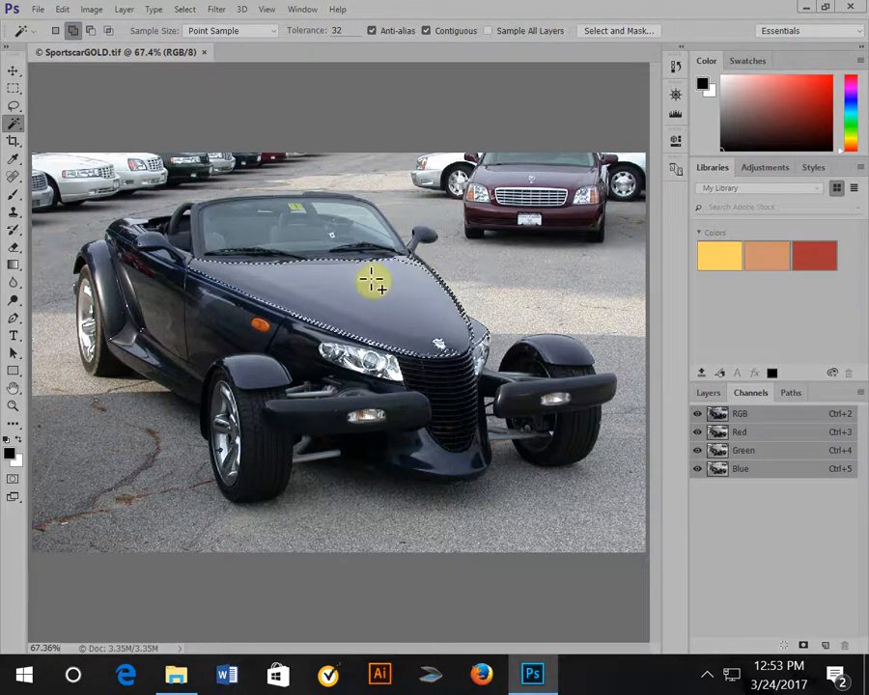
# Step: Add the side mirror by the windshield and the dark bodywork below the other mirror to the Magic Wand selection
pyautogui.click(422, 234)
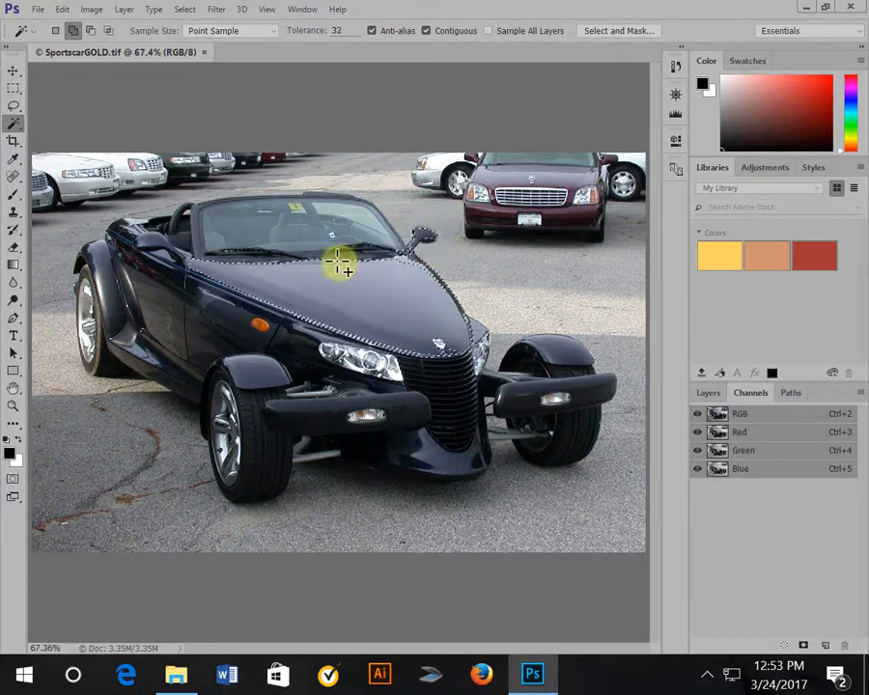
pyautogui.click(170, 253)
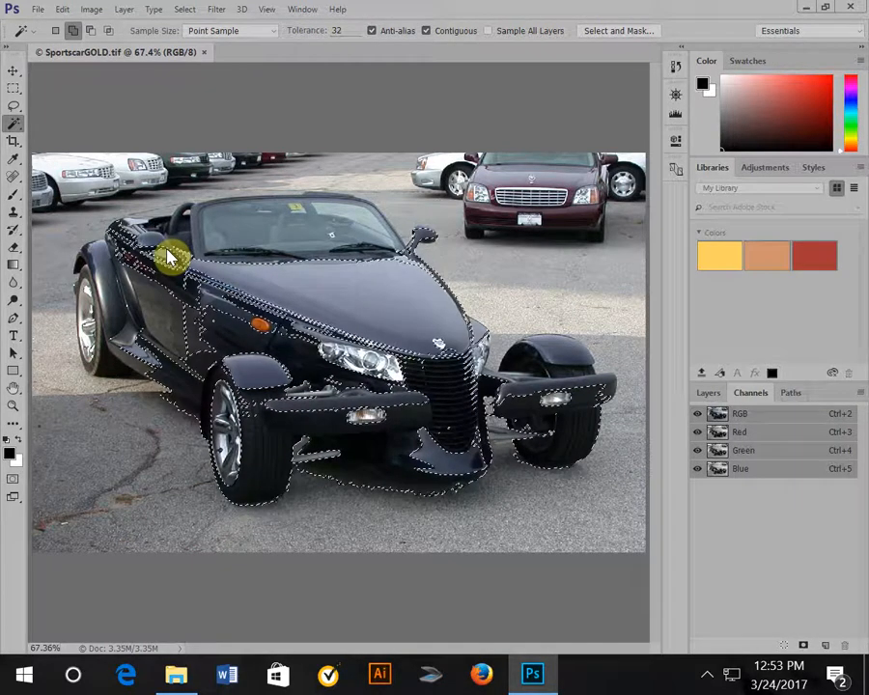
pyautogui.click(172, 257)
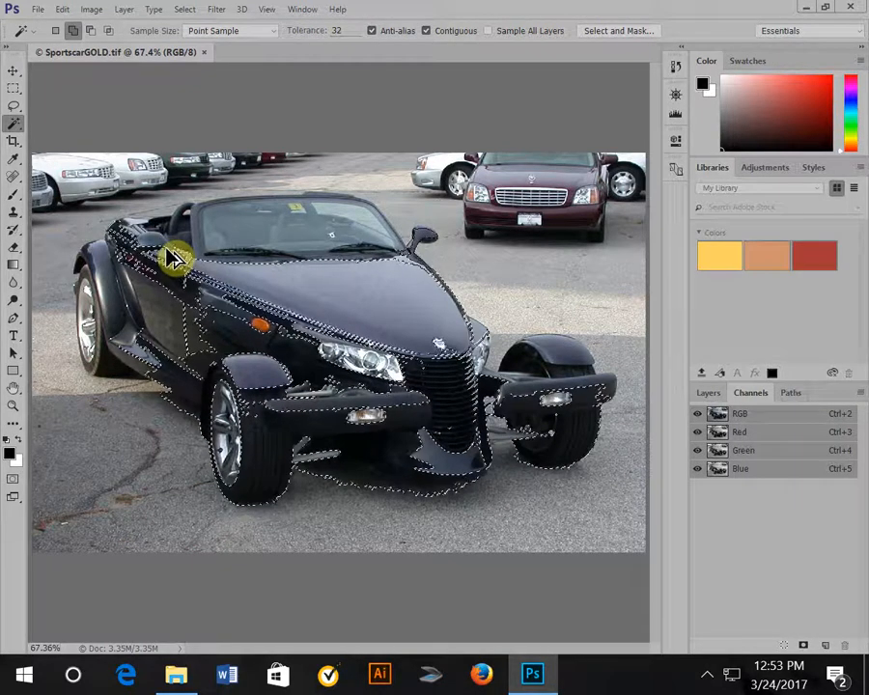
# Step: Add the near side mirror, the cockpit edge behind it and the rear fender to the Magic Wand selection
pyautogui.click(171, 256)
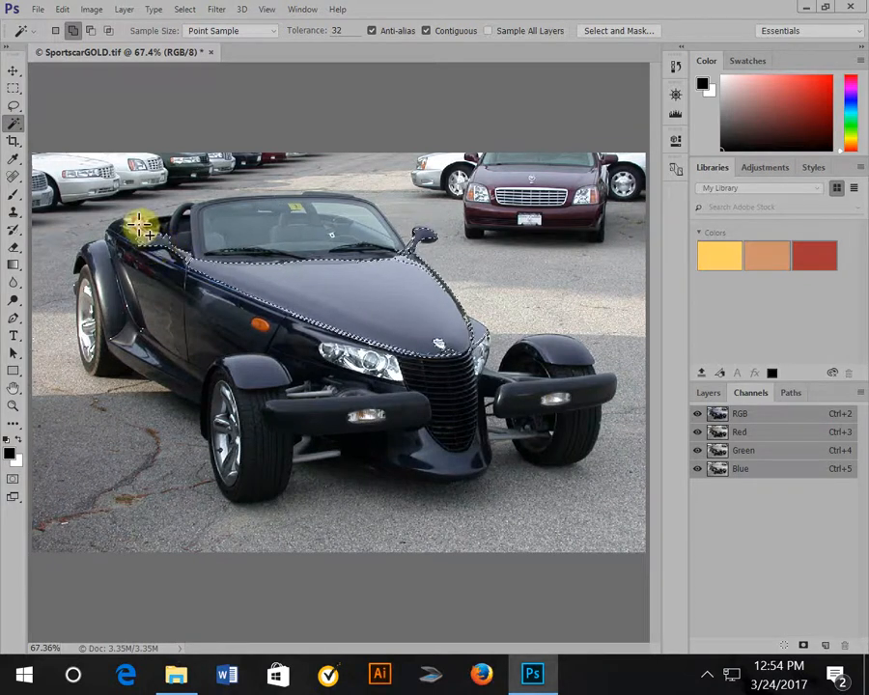
pyautogui.click(138, 224)
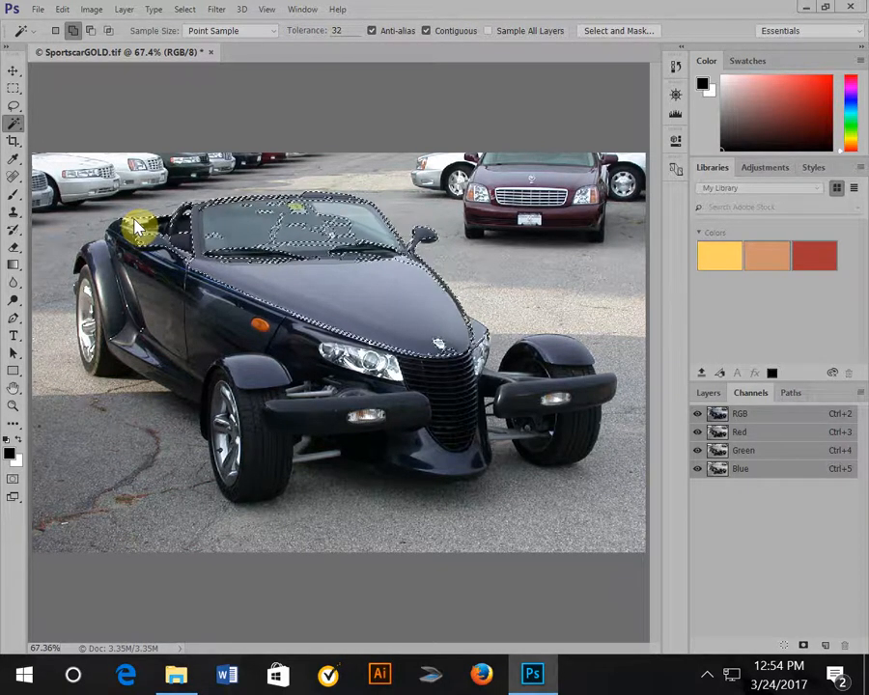
pyautogui.hotkey('ctrl', 'z')
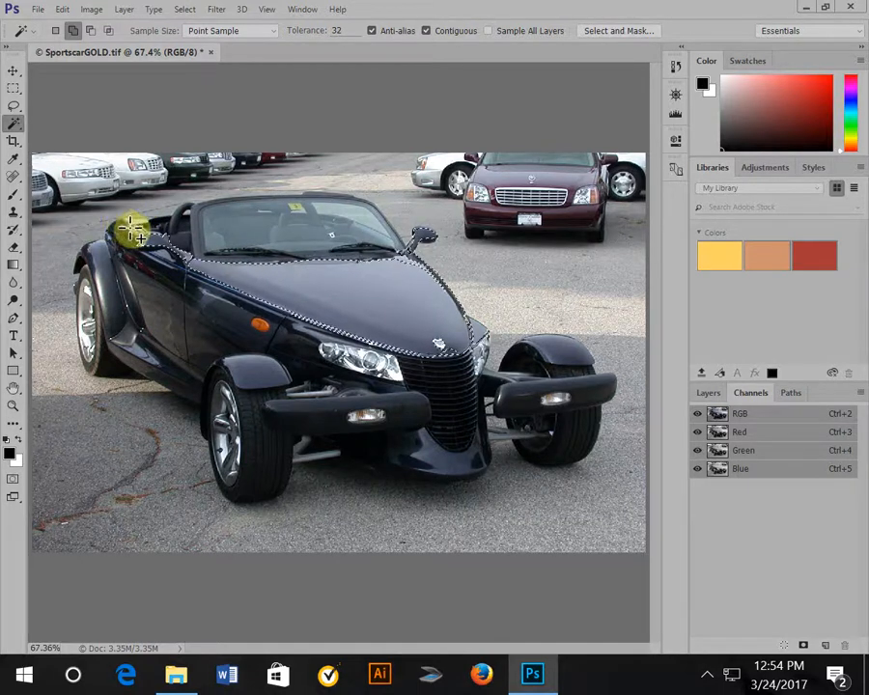
pyautogui.click(123, 242)
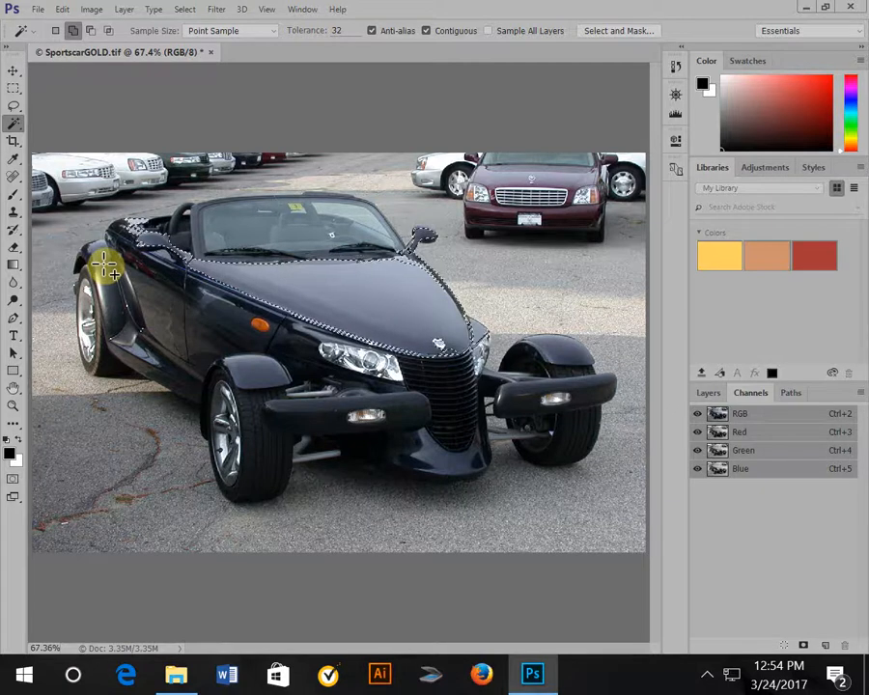
pyautogui.click(98, 252)
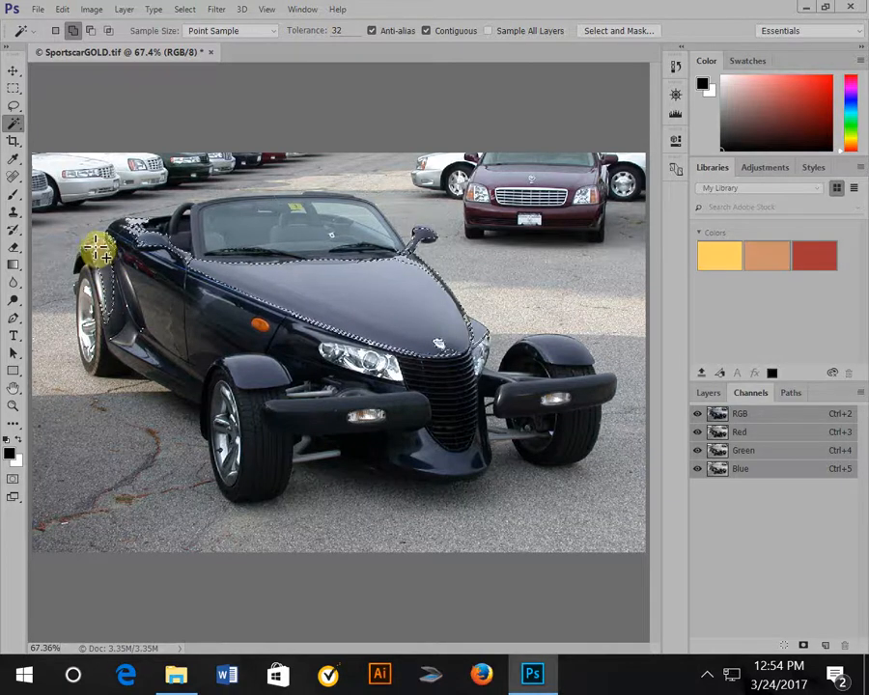
# Step: Add the near door and the top of the near front fender to the Magic Wand selection, undoing the oversized pick
pyautogui.click(122, 322)
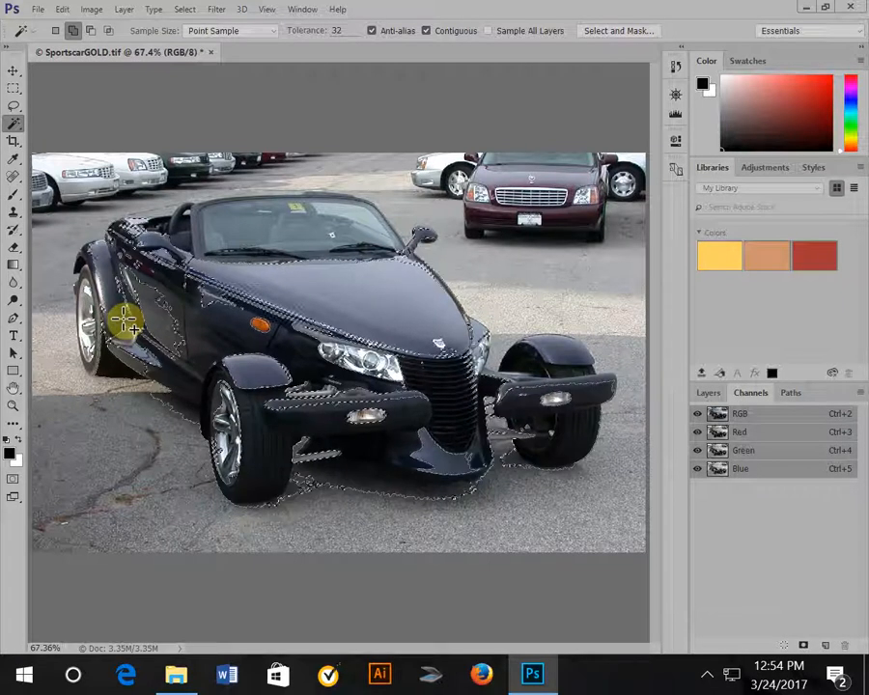
pyautogui.hotkey('ctrl', 'z')
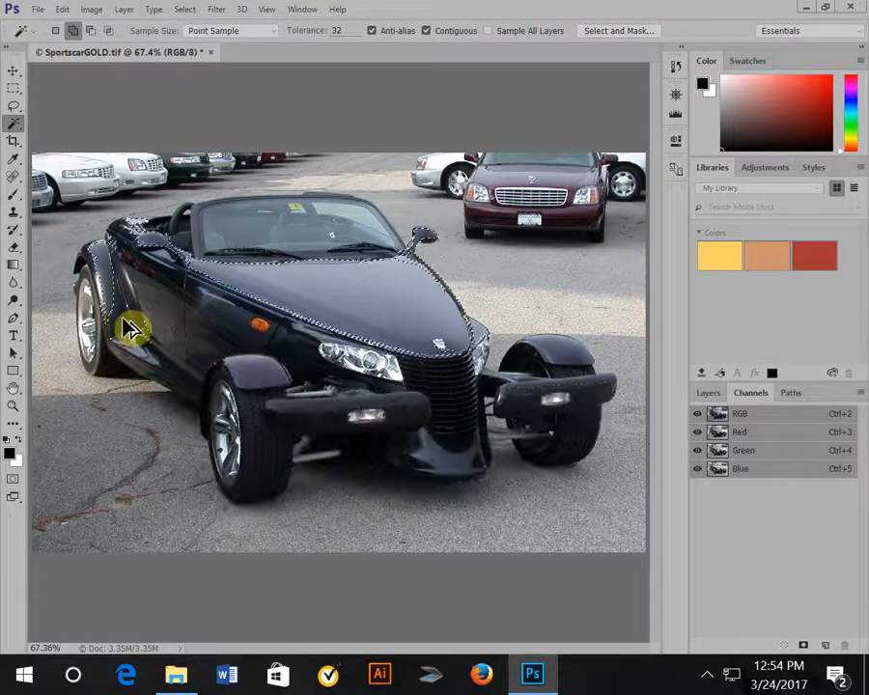
pyautogui.click(161, 323)
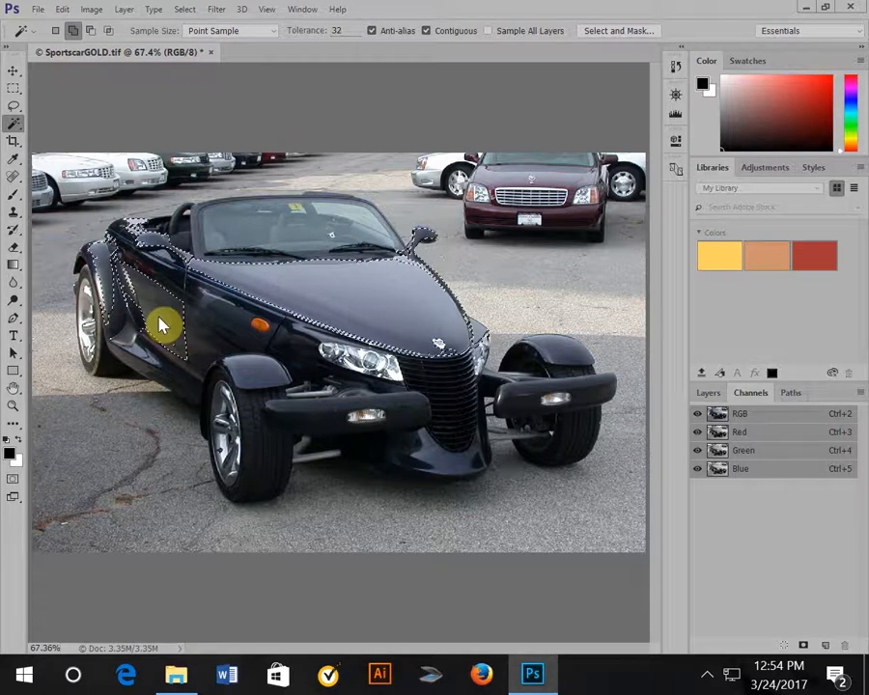
pyautogui.click(250, 369)
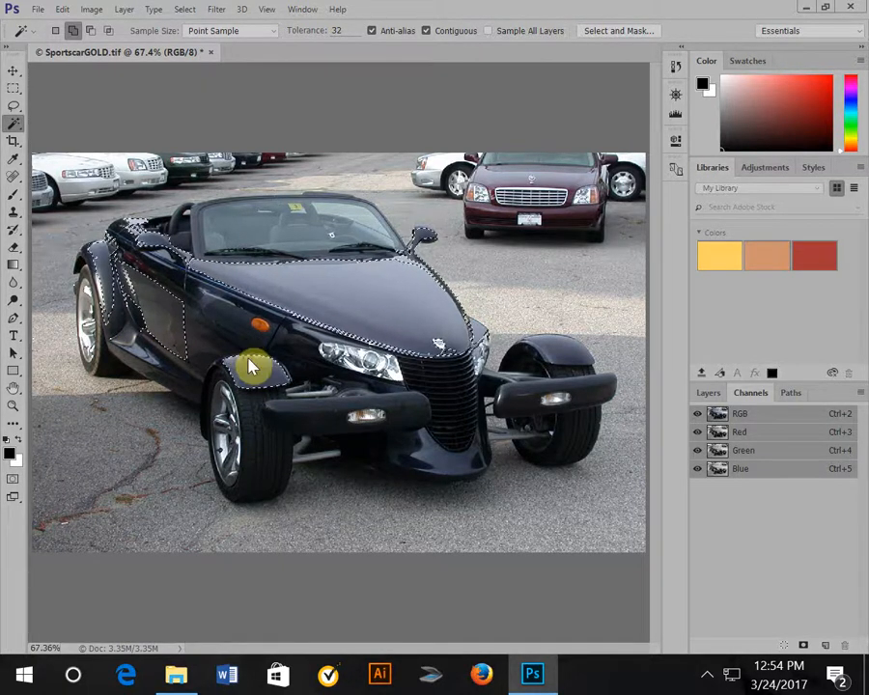
# Step: Add the far front fender to the Magic Wand selection, undoing the picks that spill onto the pavement
pyautogui.click(561, 339)
pyautogui.click(546, 344)
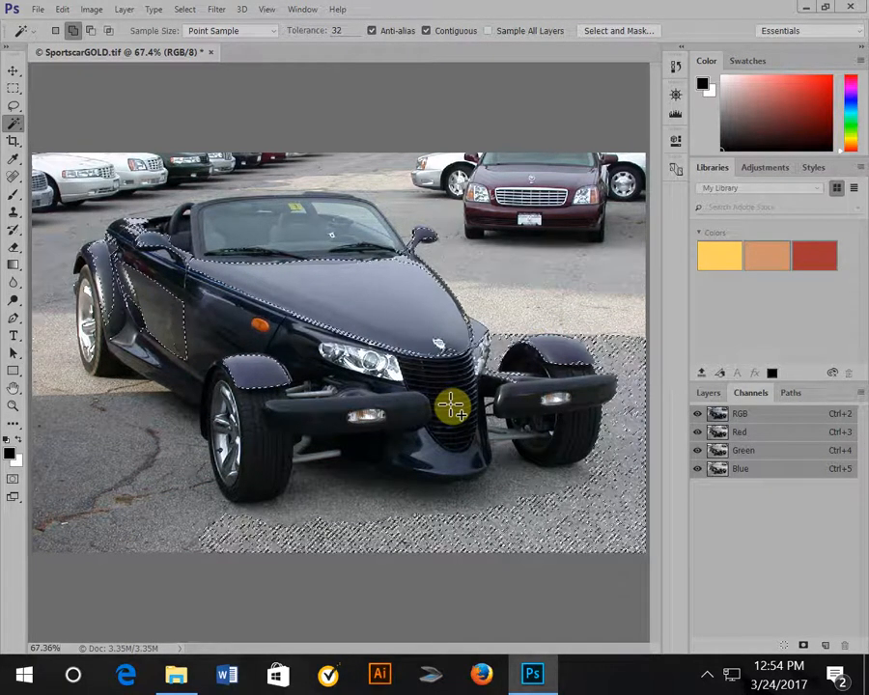
pyautogui.hotkey('ctrl', 'z')
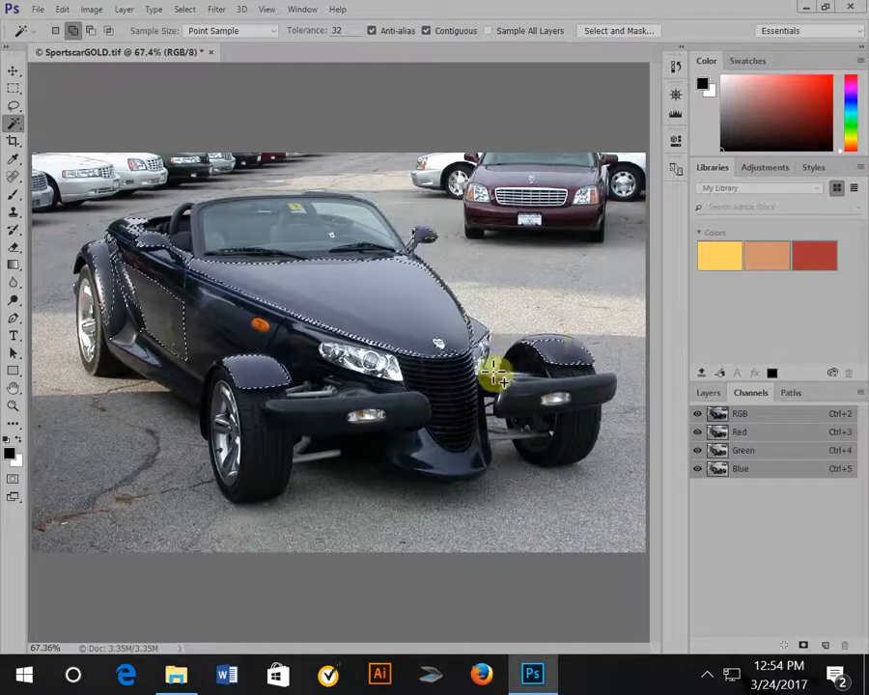
pyautogui.click(558, 337)
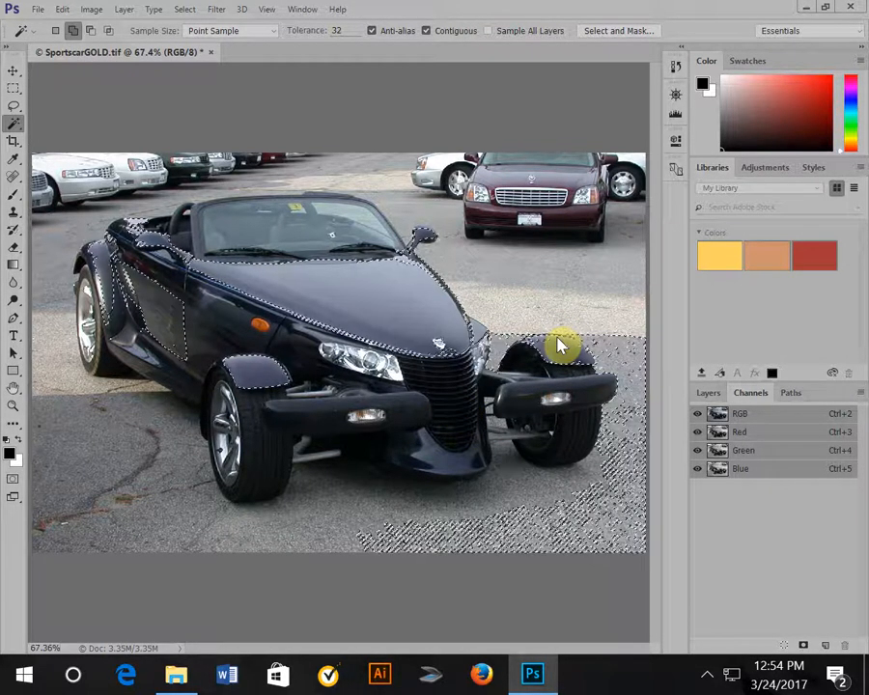
pyautogui.hotkey('ctrl', 'z')
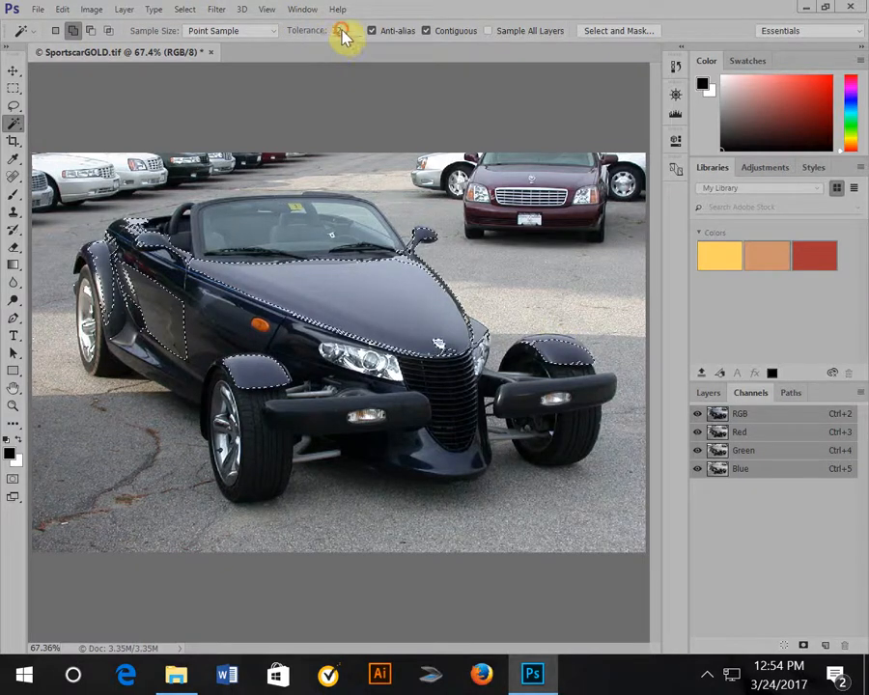
# Step: Set the Magic Wand tolerance to 15 and add the front nose panel below the grille to the selection
pyautogui.click(317, 32)
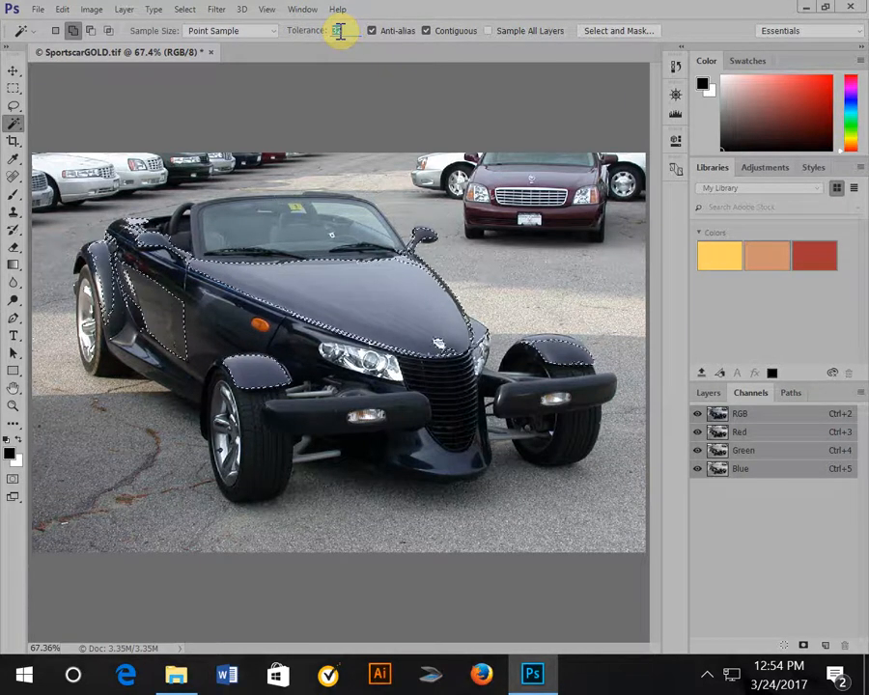
pyautogui.write('15')
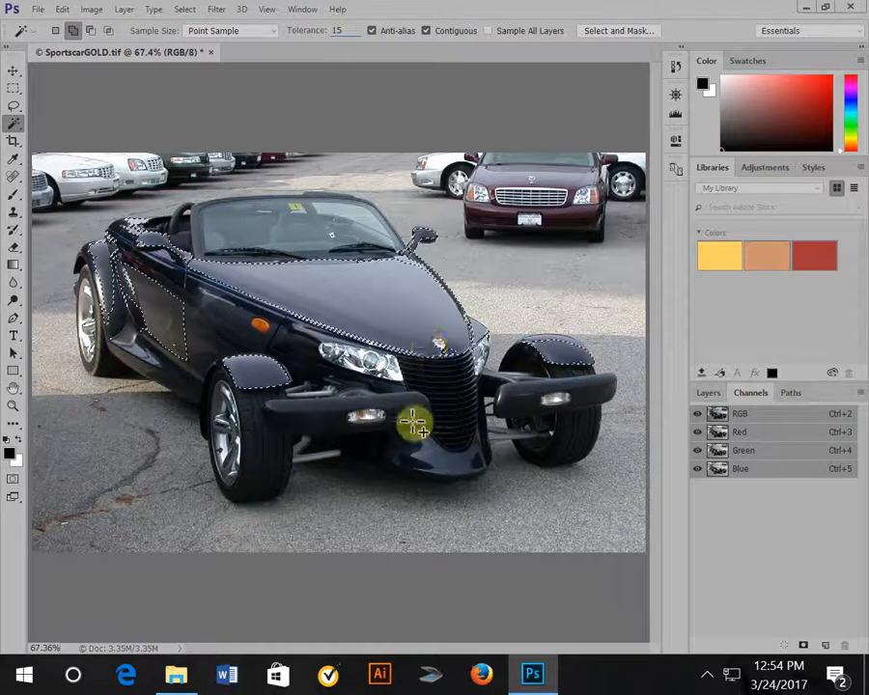
pyautogui.click(446, 463)
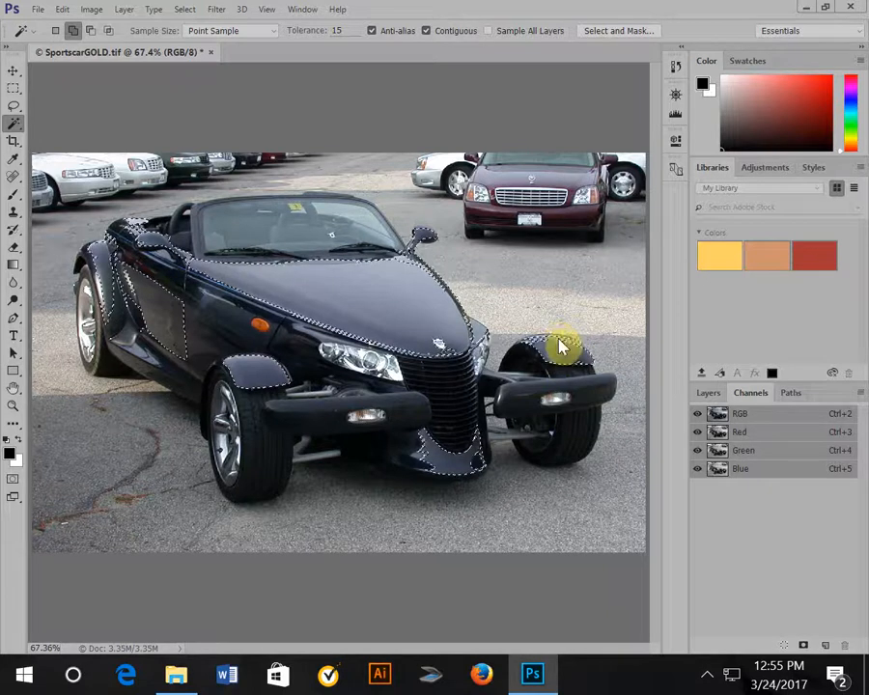
# Step: Add the near front bumper and the side panel between the door and front wheel to the Magic Wand selection
pyautogui.click(384, 407)
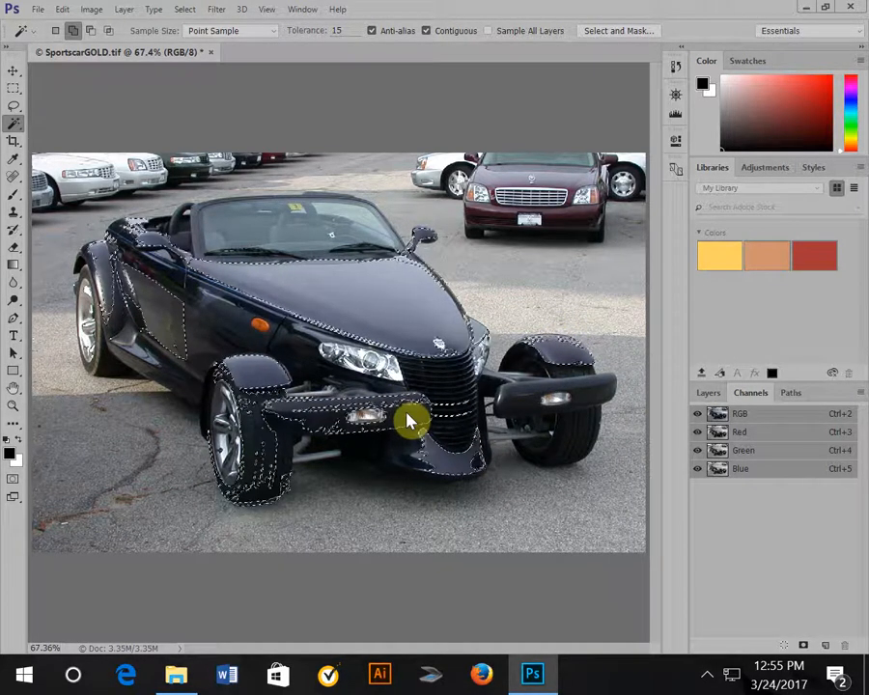
pyautogui.click(388, 412)
pyautogui.click(387, 413)
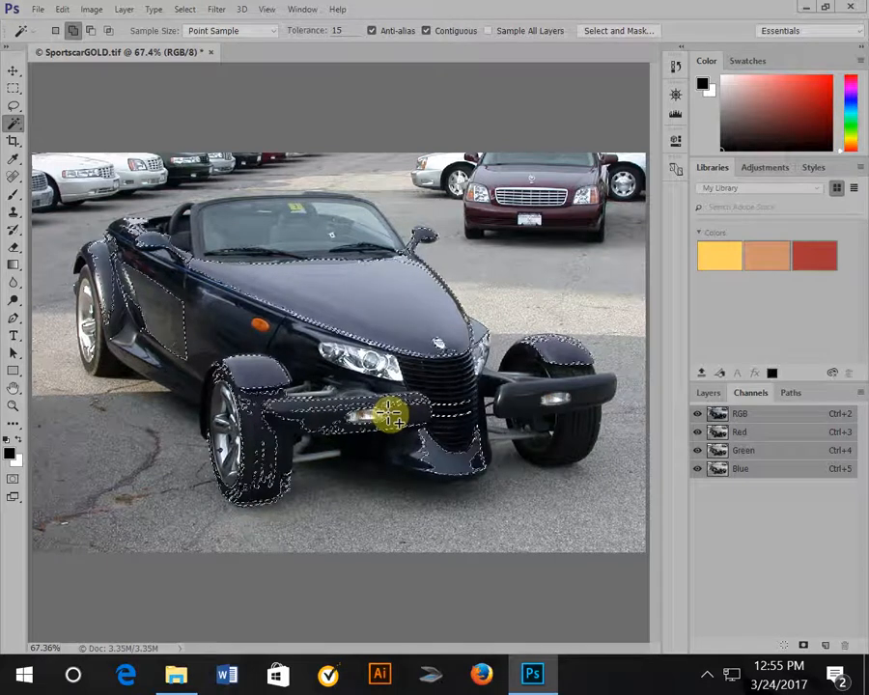
pyautogui.click(205, 340)
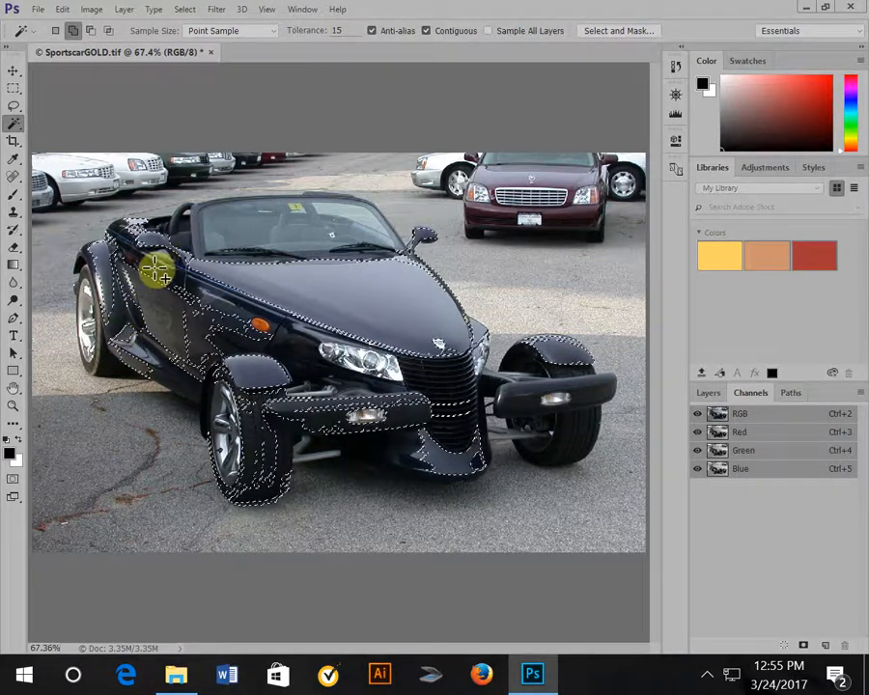
# Step: Set up the Quick Selection tool to subtract with a 20 px brush and remove the near front tire from the selection
pyautogui.click(15, 126)
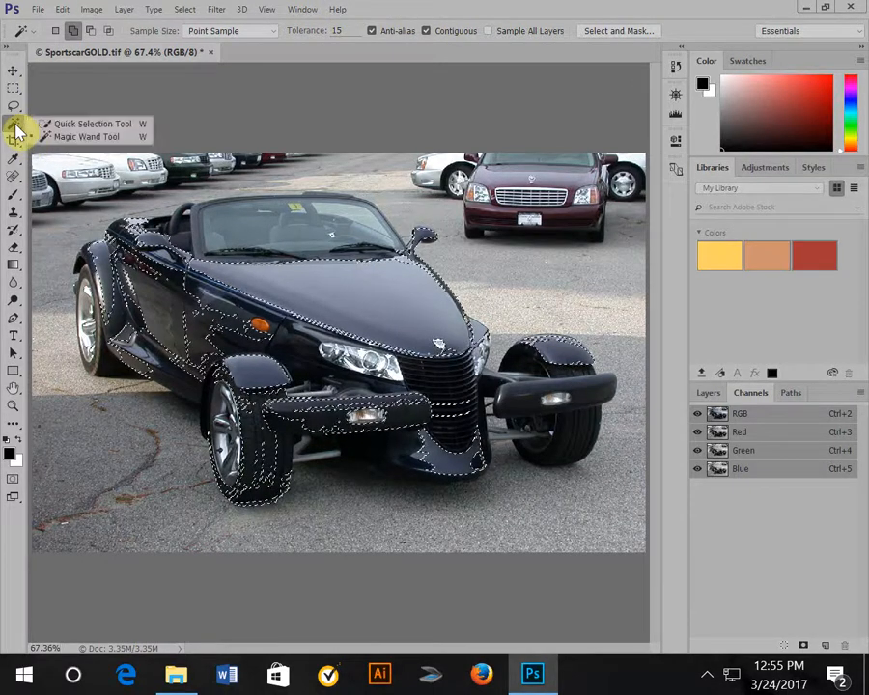
pyautogui.click(107, 126)
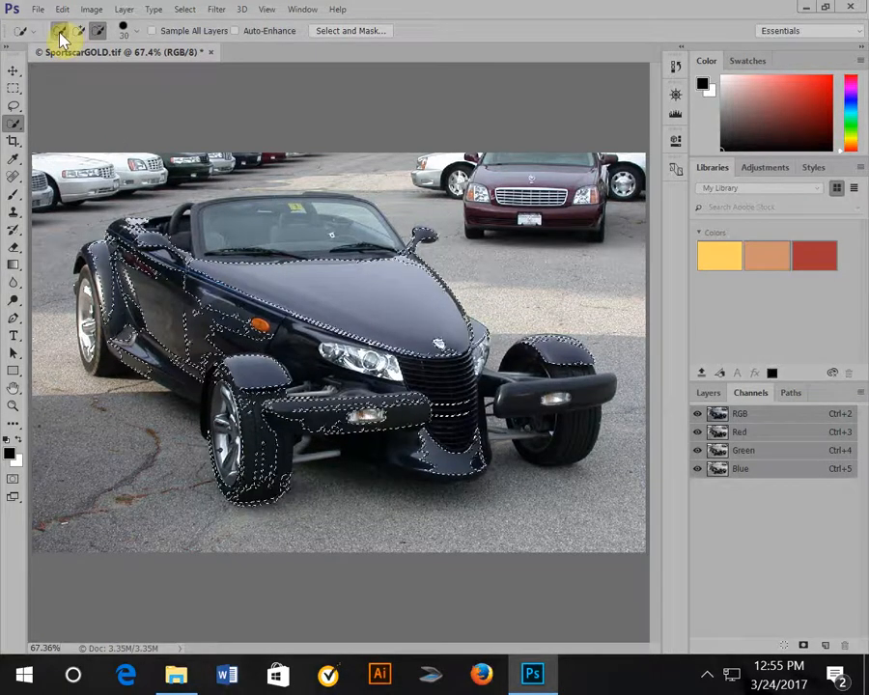
pyautogui.click(61, 32)
pyautogui.click(81, 31)
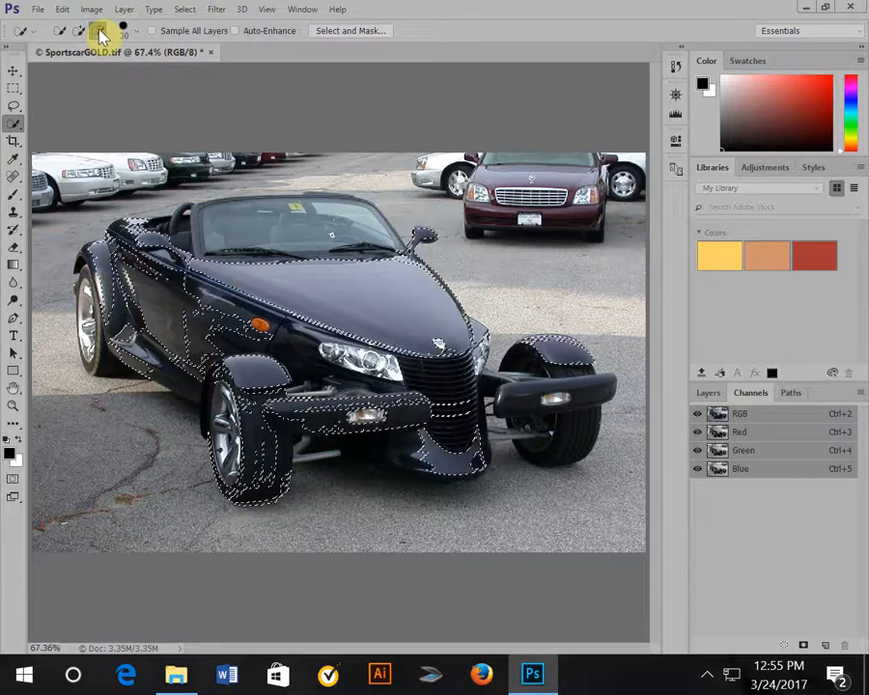
pyautogui.click(99, 32)
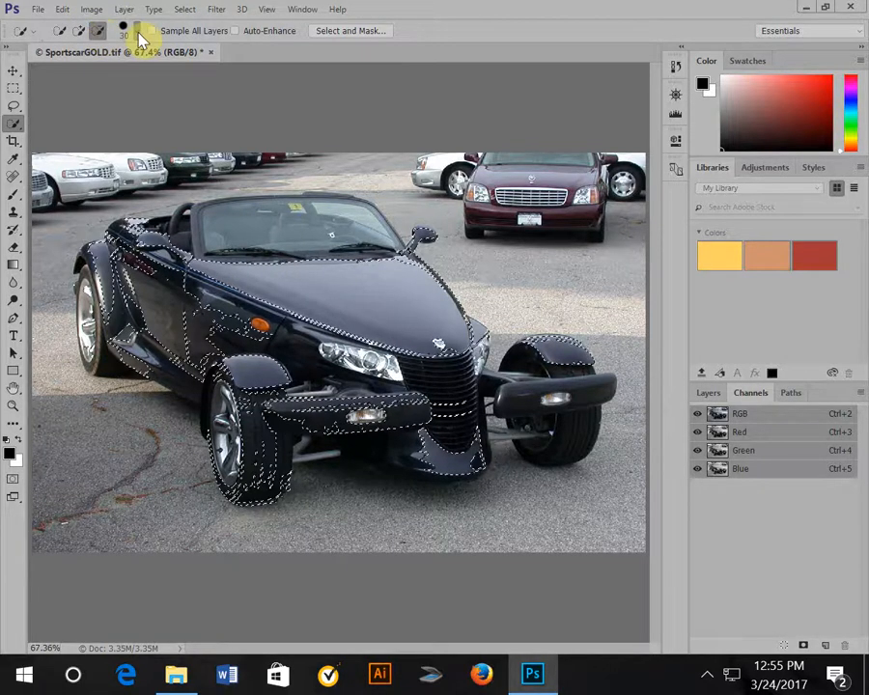
pyautogui.click(136, 32)
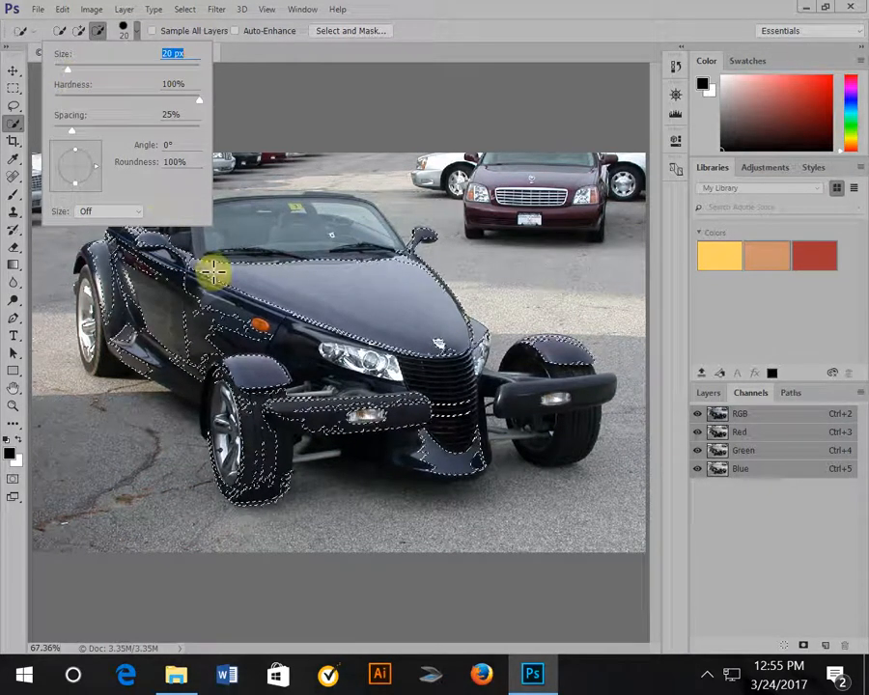
pyautogui.click(231, 486)
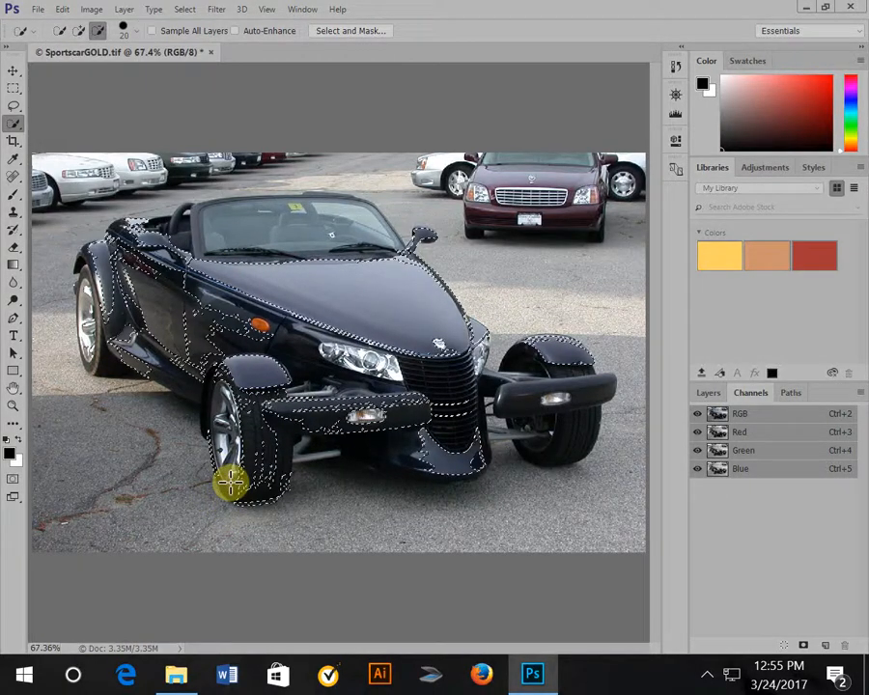
pyautogui.moveTo(231, 485)
pyautogui.mouseDown()
pyautogui.moveTo(202, 486)
pyautogui.moveTo(227, 475)
pyautogui.moveTo(212, 461)
pyautogui.moveTo(205, 404)
pyautogui.moveTo(220, 494)
pyautogui.moveTo(254, 492)
pyautogui.moveTo(257, 439)
pyautogui.moveTo(246, 397)
pyautogui.moveTo(219, 504)
pyautogui.moveTo(257, 515)
pyautogui.moveTo(276, 488)
pyautogui.moveTo(235, 513)
pyautogui.moveTo(235, 504)
pyautogui.moveTo(282, 501)
pyautogui.moveTo(294, 470)
pyautogui.moveTo(138, 382)
pyautogui.moveTo(157, 382)
pyautogui.moveTo(123, 353)
pyautogui.mouseUp()
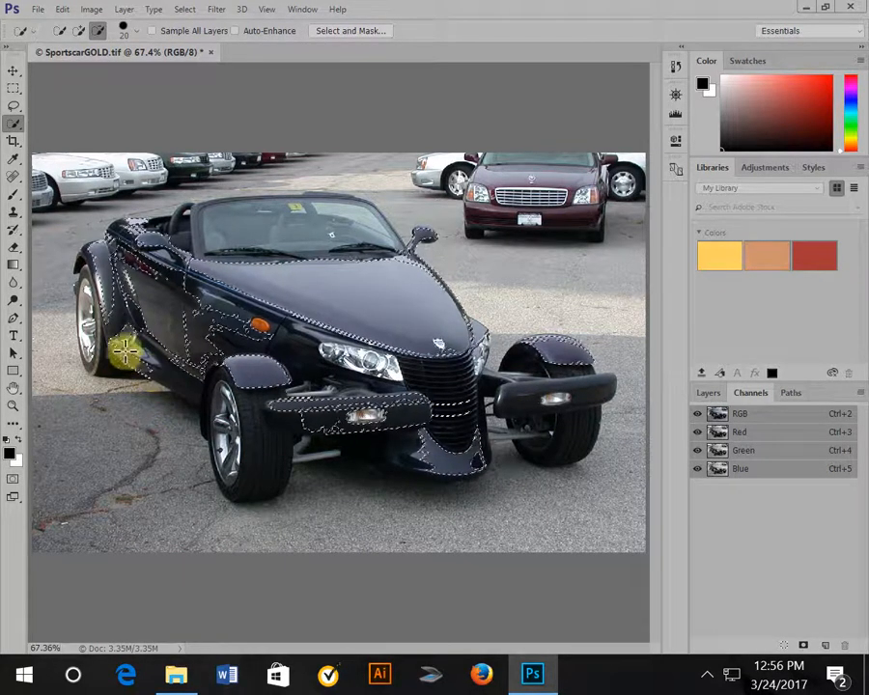
# Step: Add the door, the side panel, the bodywork behind the near headlight and the far bumper using the Quick Selection tool
pyautogui.click(79, 35)
pyautogui.moveTo(154, 303); pyautogui.dragTo(198, 352)
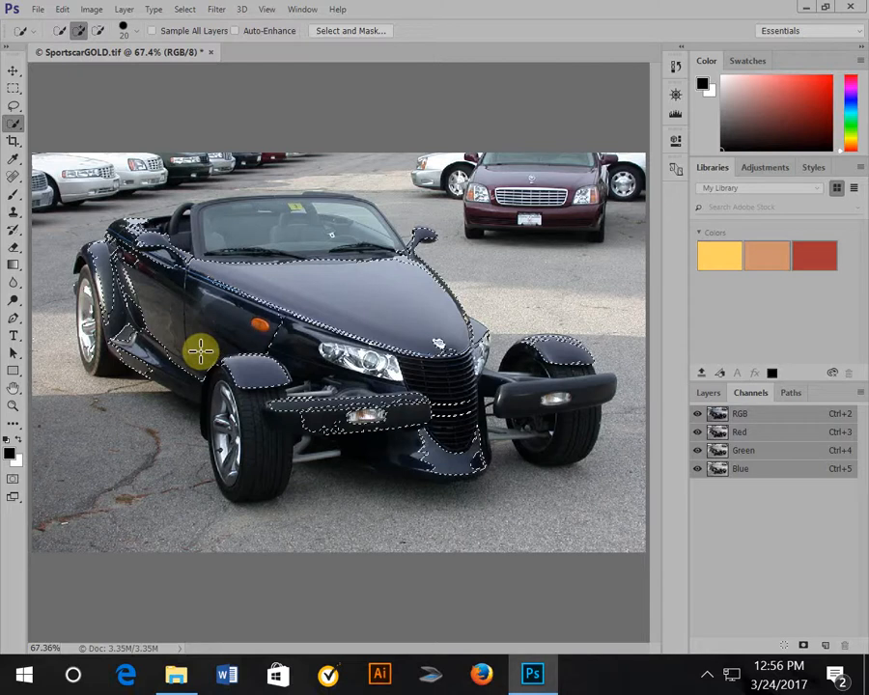
pyautogui.moveTo(192, 289)
pyautogui.mouseDown()
pyautogui.moveTo(227, 332)
pyautogui.moveTo(272, 334)
pyautogui.moveTo(299, 349)
pyautogui.mouseUp()
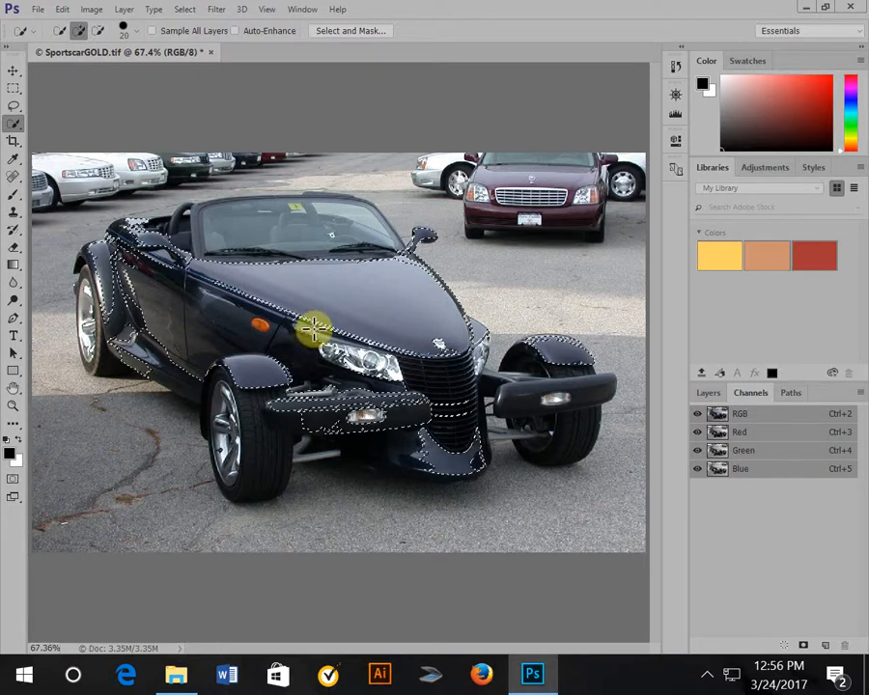
pyautogui.moveTo(292, 349)
pyautogui.mouseDown()
pyautogui.moveTo(184, 334)
pyautogui.moveTo(151, 313)
pyautogui.moveTo(160, 315)
pyautogui.mouseUp()
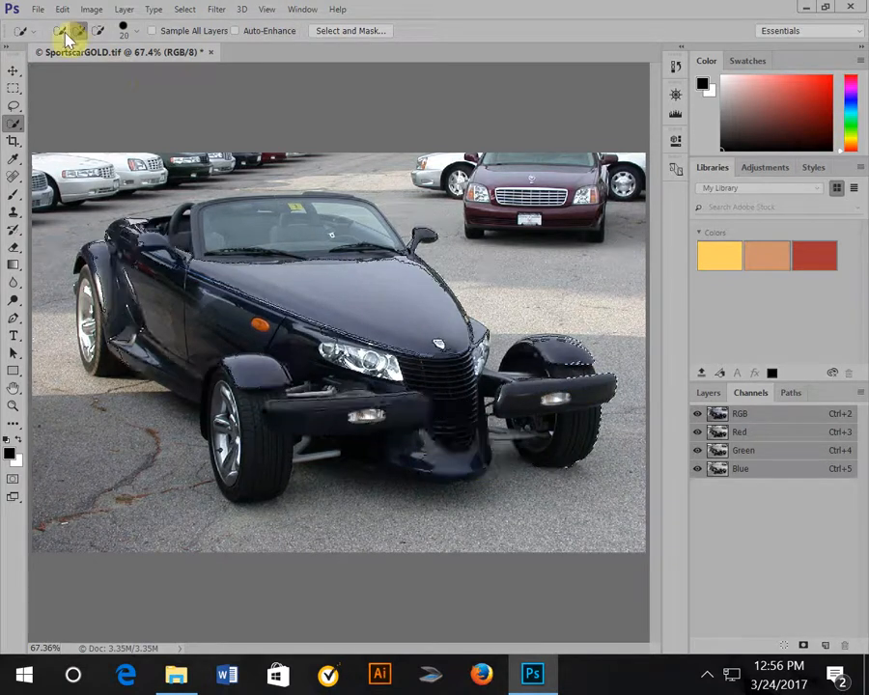
# Step: Subtract the far front wheel, the near bumper and the nose and grille area from the selection
pyautogui.click(97, 30)
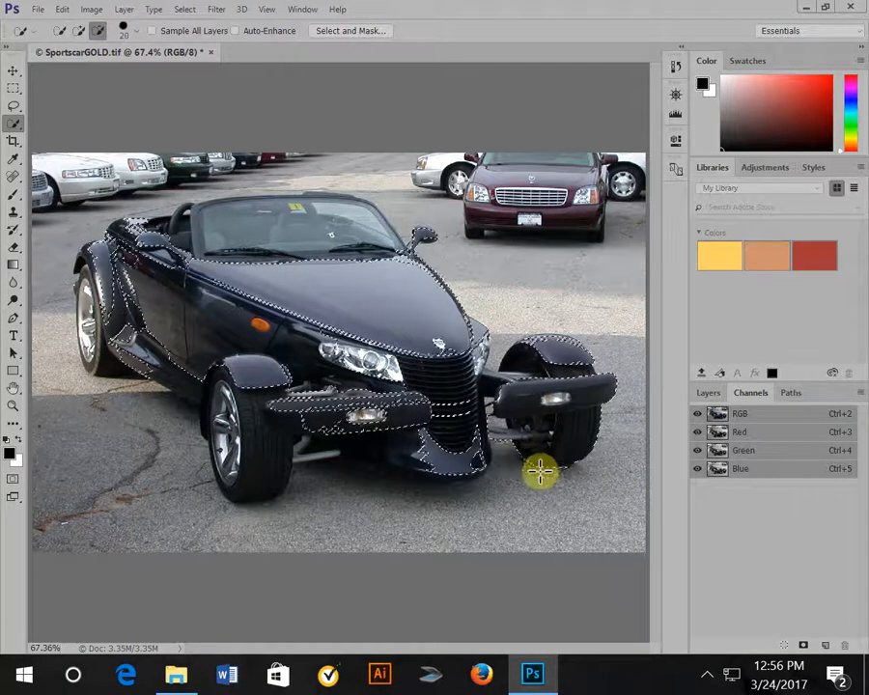
pyautogui.click(545, 418)
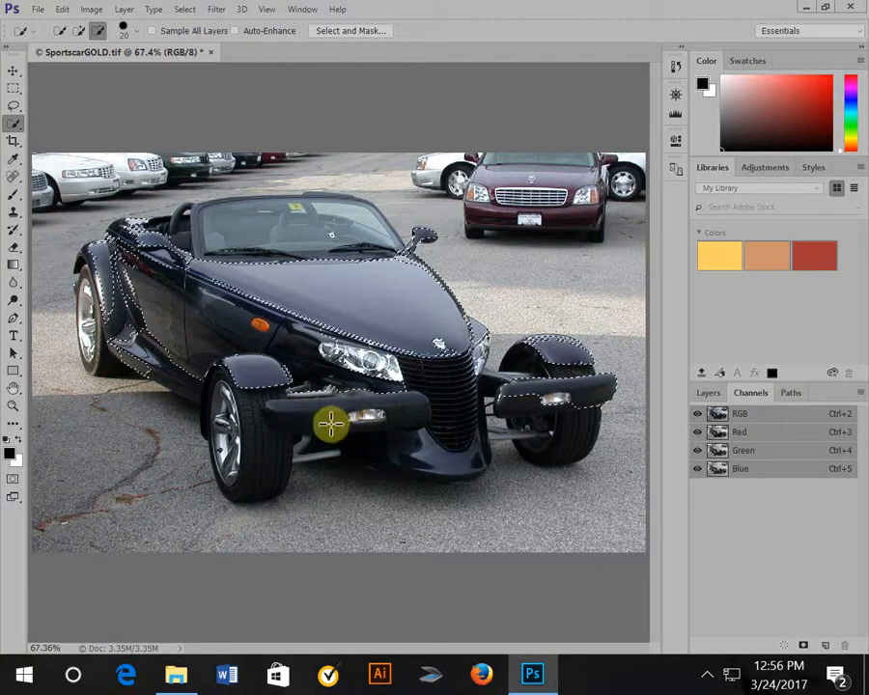
# Step: Add the near front bumper to the selection with the Quick Selection tool and subtract the strut area beneath it
pyautogui.click(79, 30)
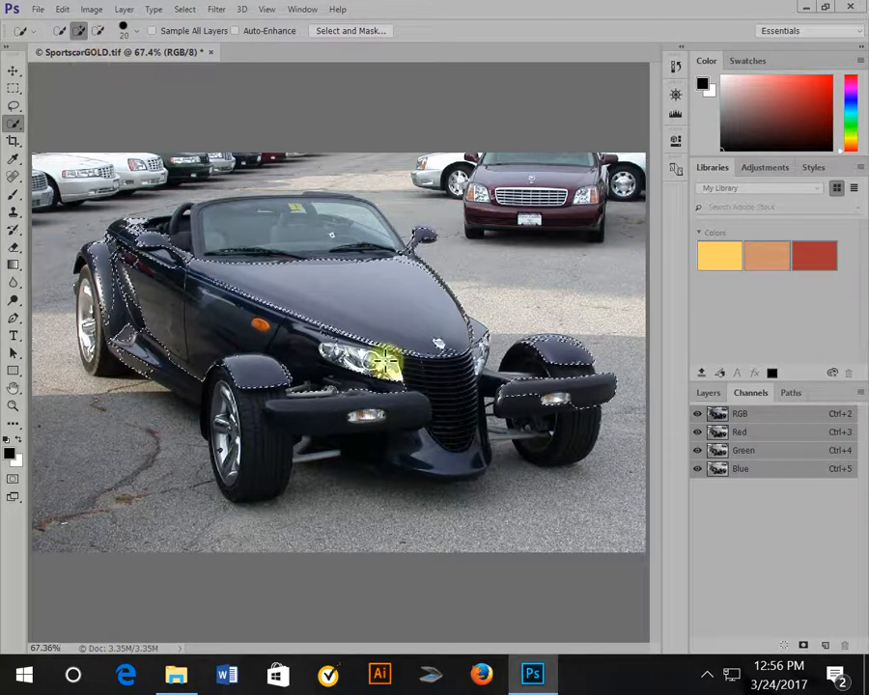
pyautogui.moveTo(390, 414)
pyautogui.mouseDown()
pyautogui.moveTo(286, 421)
pyautogui.moveTo(258, 407)
pyautogui.moveTo(269, 403)
pyautogui.moveTo(261, 391)
pyautogui.moveTo(321, 432)
pyautogui.moveTo(322, 416)
pyautogui.mouseUp()
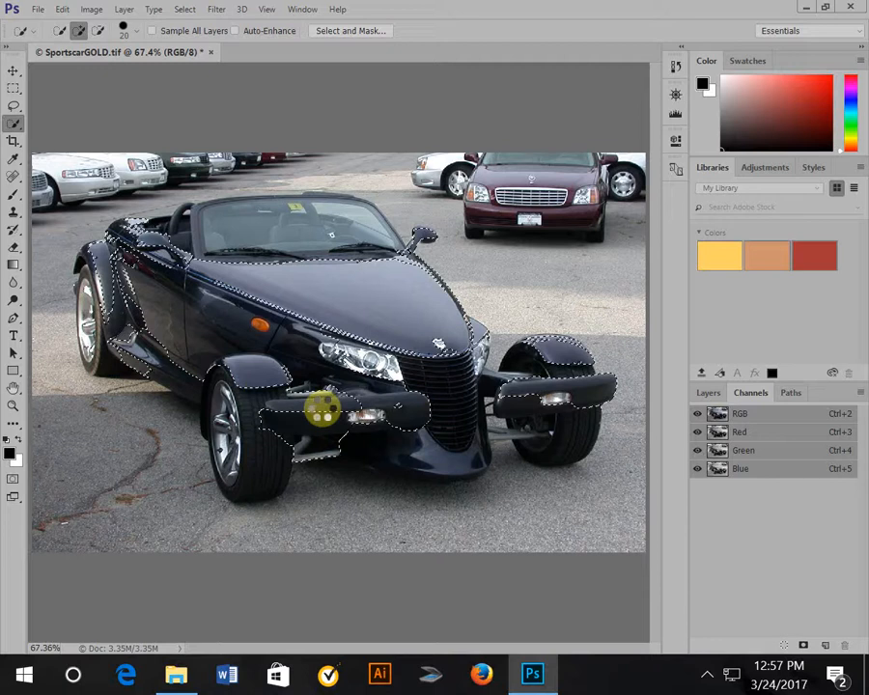
pyautogui.moveTo(319, 409)
pyautogui.mouseDown()
pyautogui.moveTo(345, 401)
pyautogui.moveTo(304, 411)
pyautogui.moveTo(304, 401)
pyautogui.moveTo(262, 427)
pyautogui.moveTo(334, 445)
pyautogui.mouseUp()
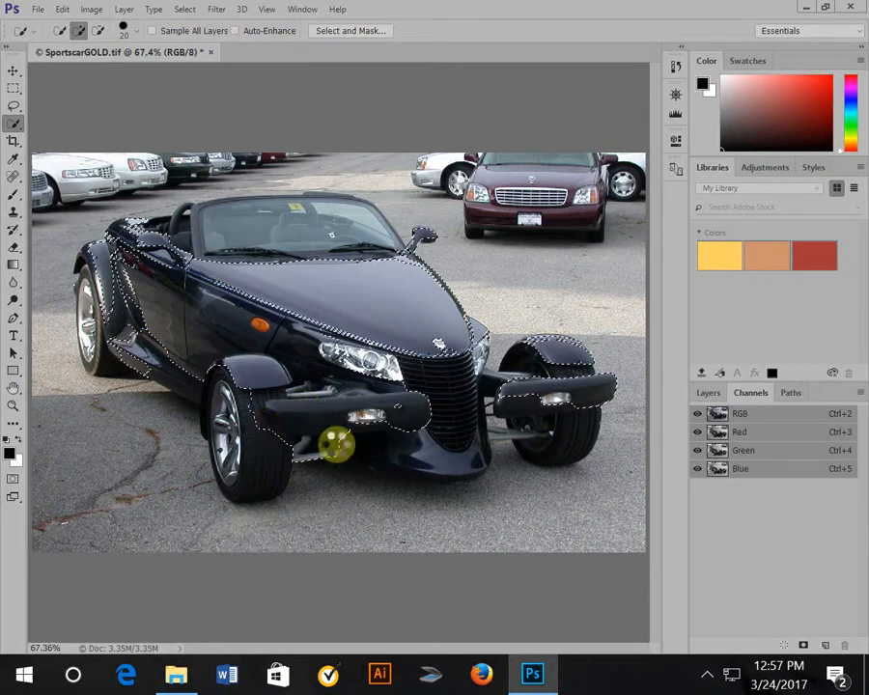
pyautogui.click(99, 32)
pyautogui.moveTo(317, 489); pyautogui.dragTo(317, 462)
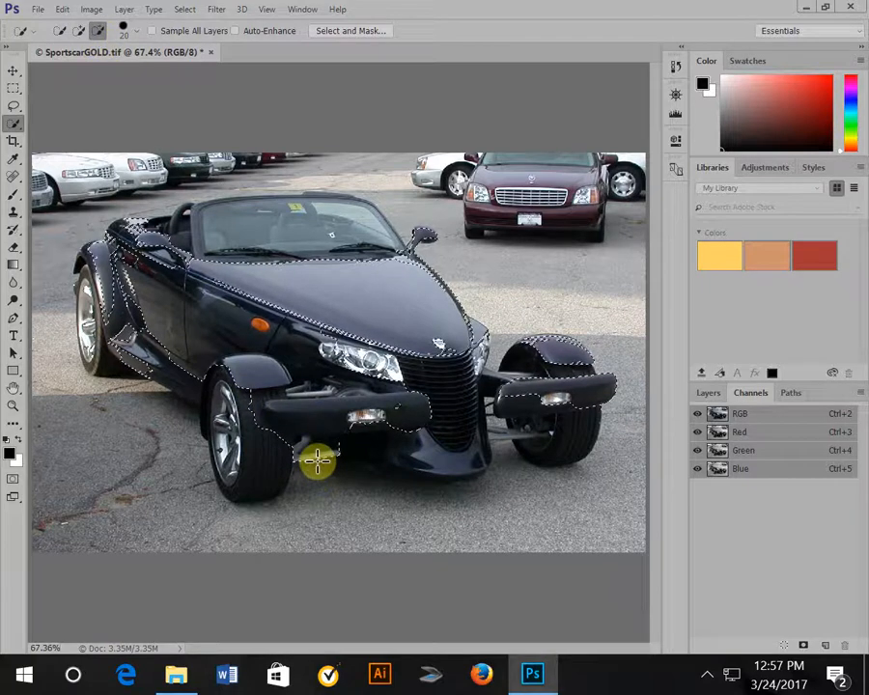
pyautogui.moveTo(317, 461)
pyautogui.mouseDown()
pyautogui.moveTo(318, 428)
pyautogui.moveTo(333, 430)
pyautogui.moveTo(329, 445)
pyautogui.moveTo(340, 444)
pyautogui.moveTo(326, 444)
pyautogui.moveTo(320, 455)
pyautogui.moveTo(328, 437)
pyautogui.moveTo(330, 443)
pyautogui.mouseUp()
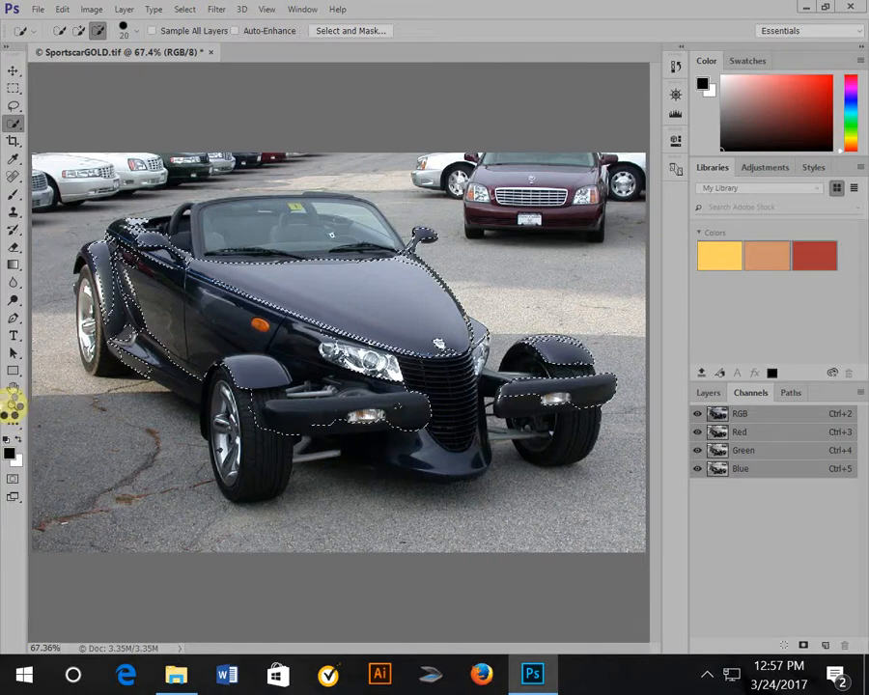
# Step: Add the near bumper's lower edge around the turn signal to the selection using a 9 px Quick Selection brush
pyautogui.click(12, 405)
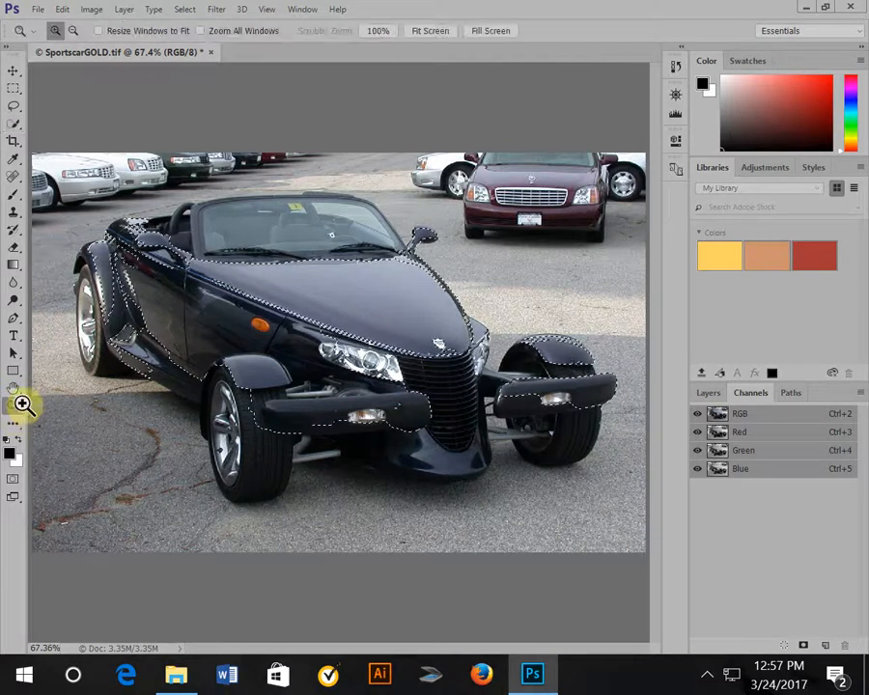
pyautogui.moveTo(286, 386); pyautogui.dragTo(444, 478)
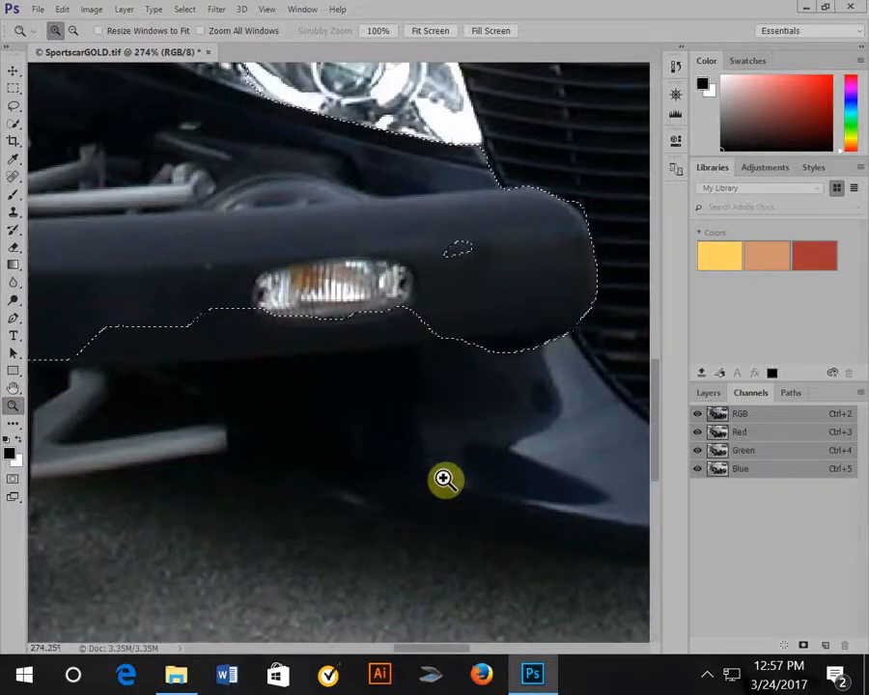
pyautogui.click(13, 124)
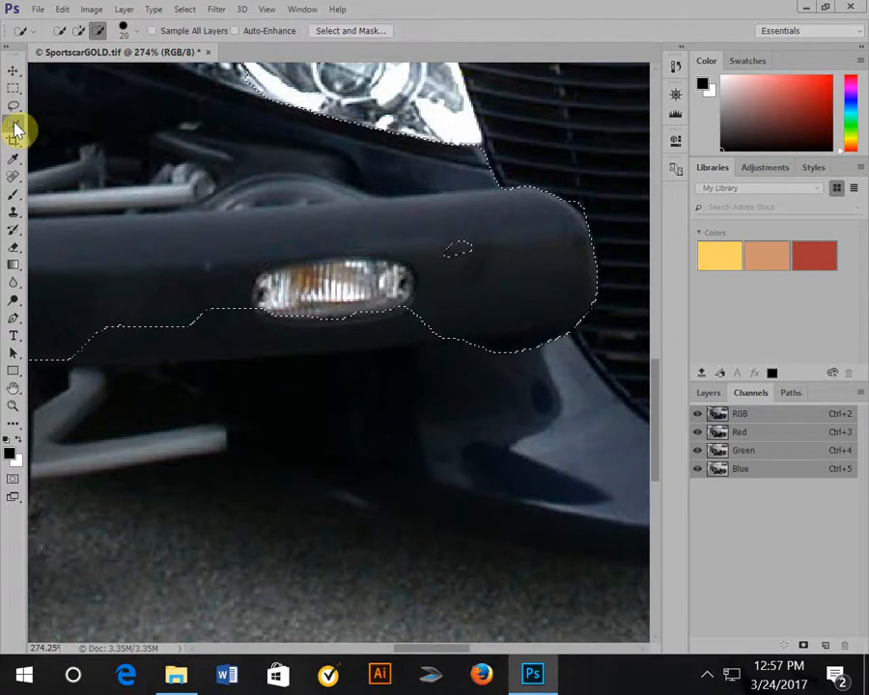
pyautogui.rightClick(14, 126)
pyautogui.click(73, 126)
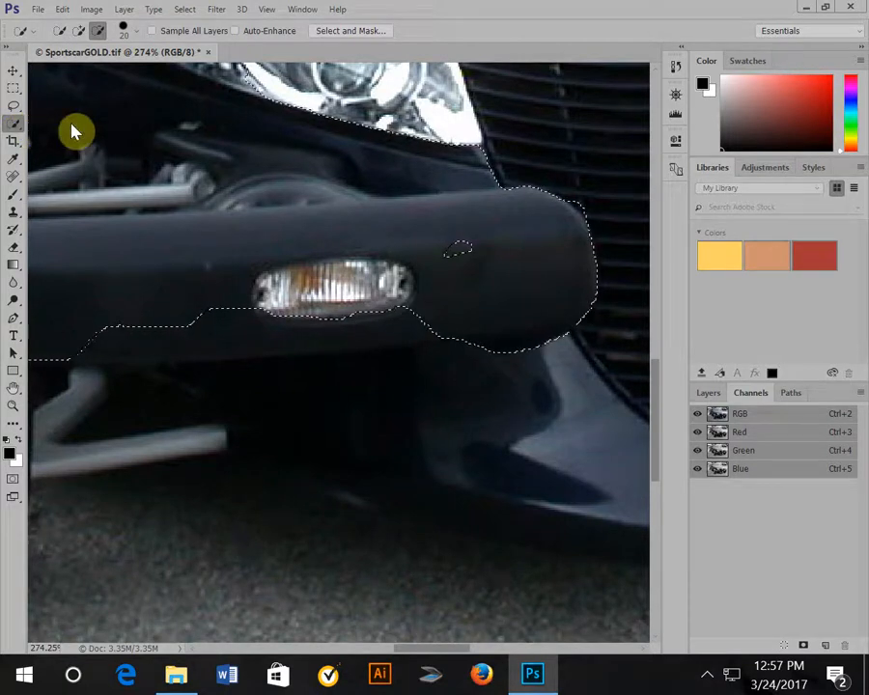
pyautogui.click(79, 31)
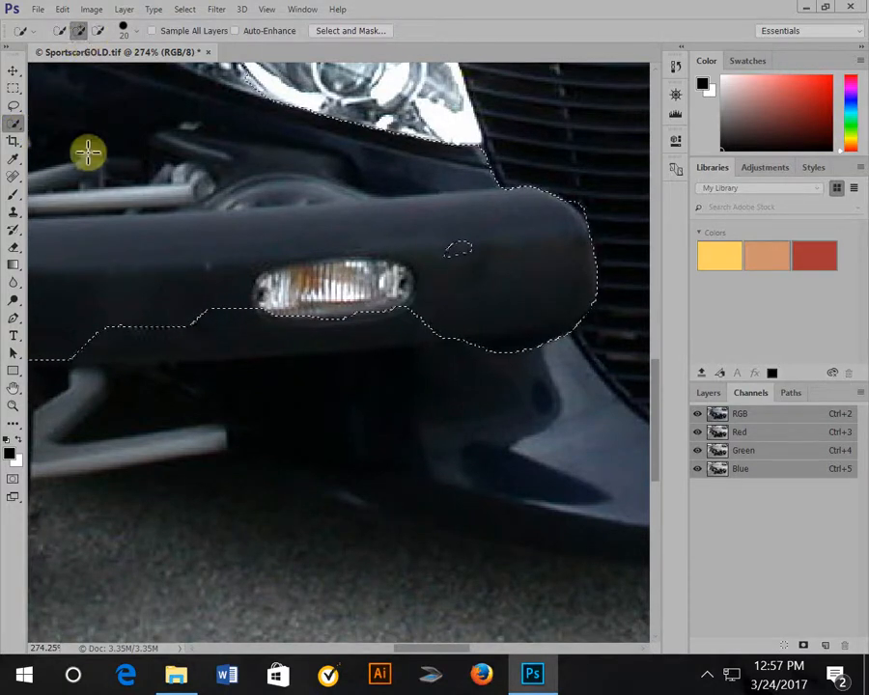
pyautogui.click(135, 32)
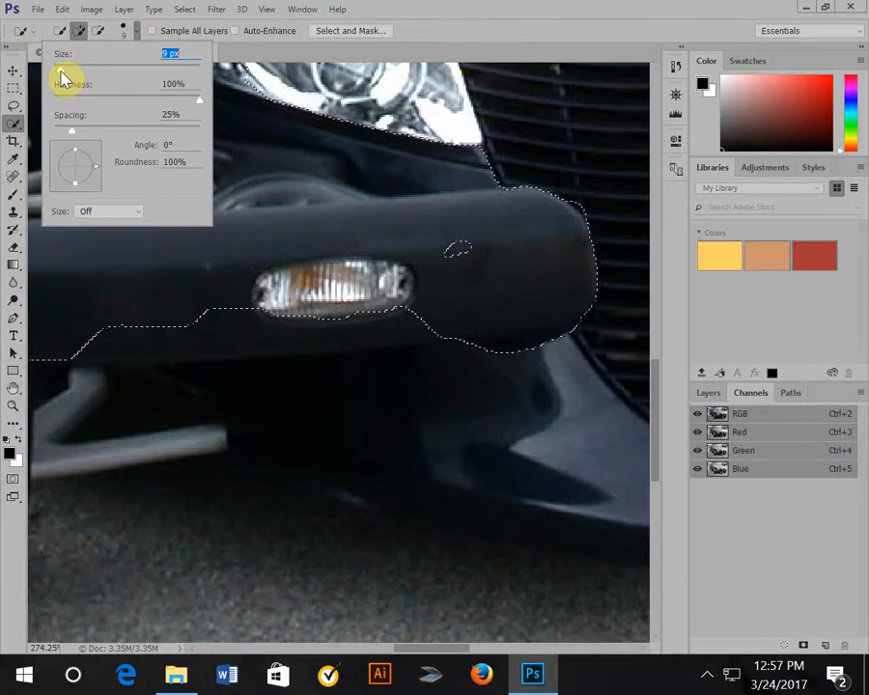
pyautogui.click(81, 301)
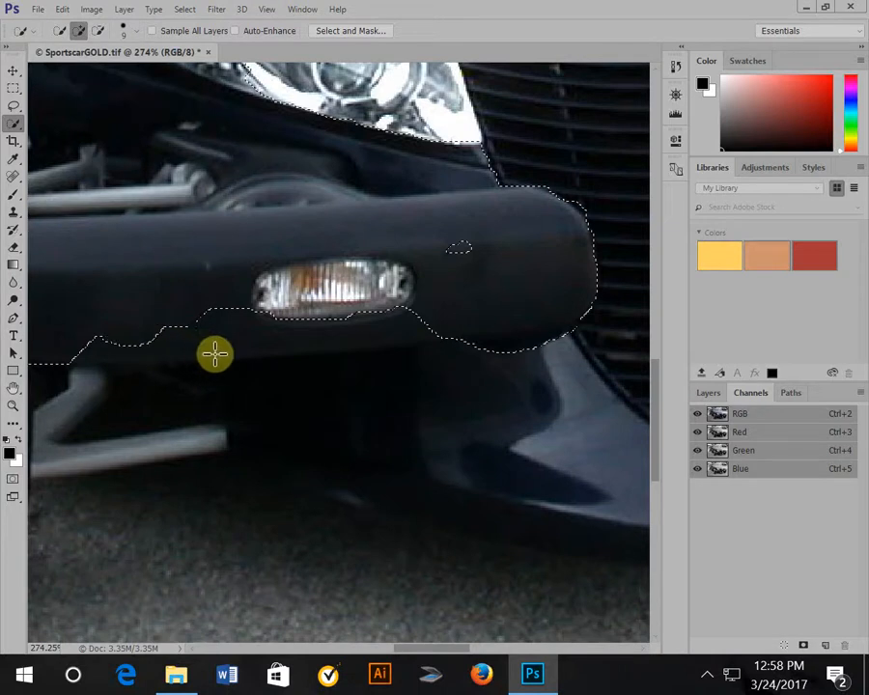
pyautogui.moveTo(231, 358); pyautogui.dragTo(314, 341)
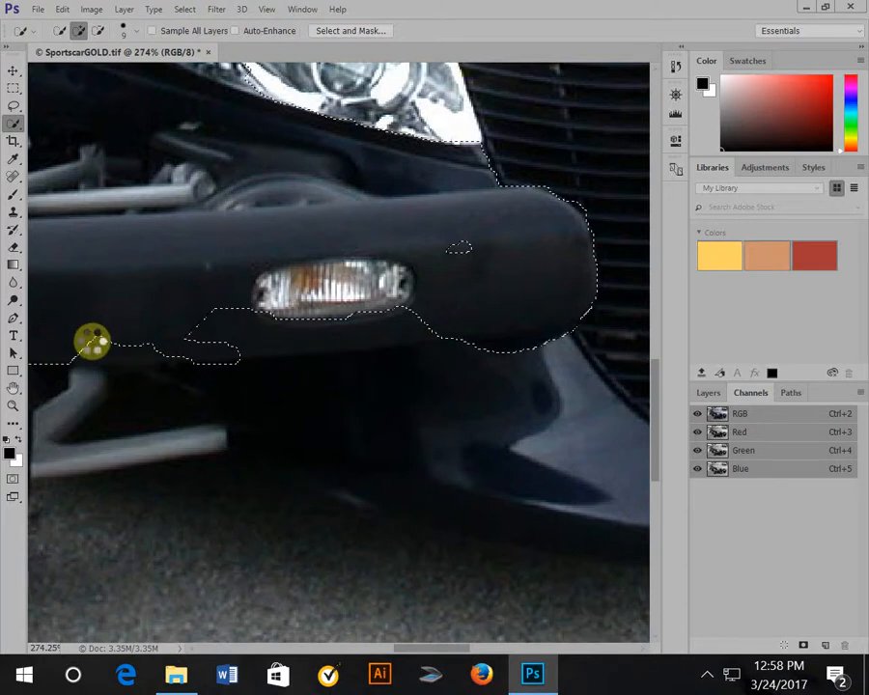
pyautogui.moveTo(92, 340)
pyautogui.mouseDown()
pyautogui.moveTo(99, 352)
pyautogui.moveTo(154, 350)
pyautogui.mouseUp()
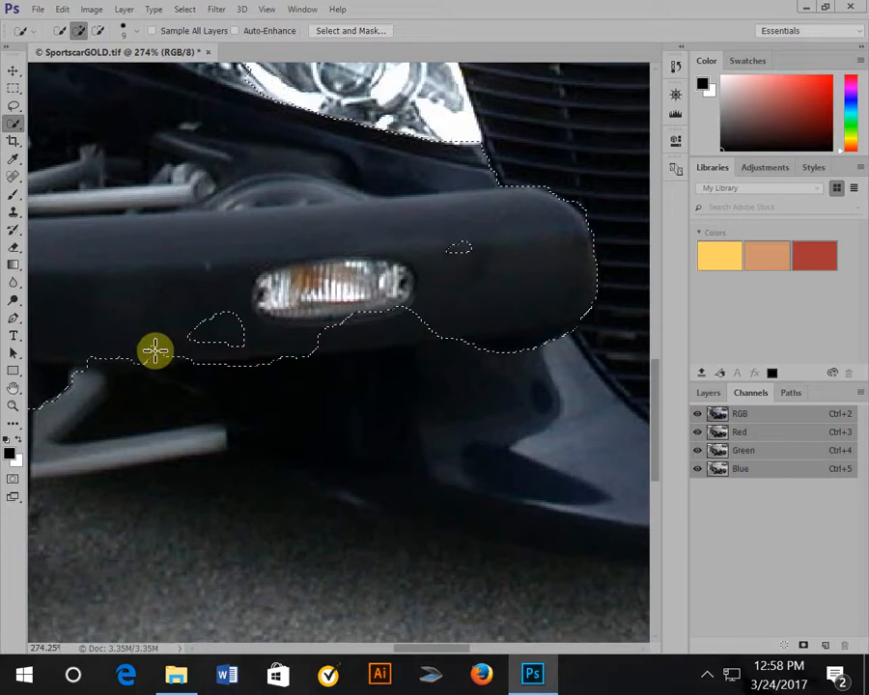
pyautogui.hotkey('ctrl', 'z')
# Step: Subtract the edge of the near front tire beside the bumper from the selection with the 9 px Quick Selection brush
pyautogui.moveTo(433, 659); pyautogui.dragTo(391, 659)
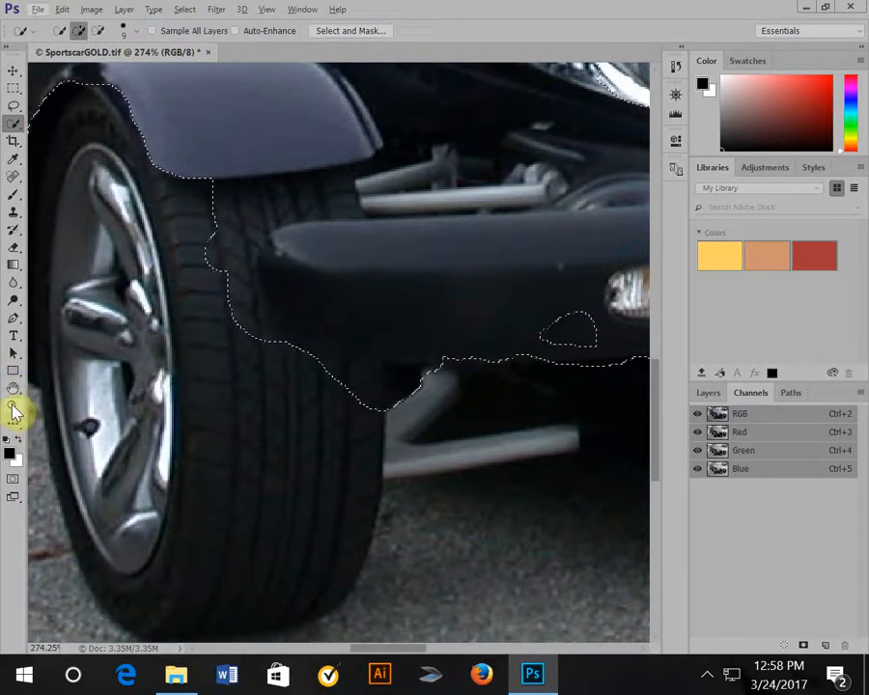
pyautogui.click(14, 405)
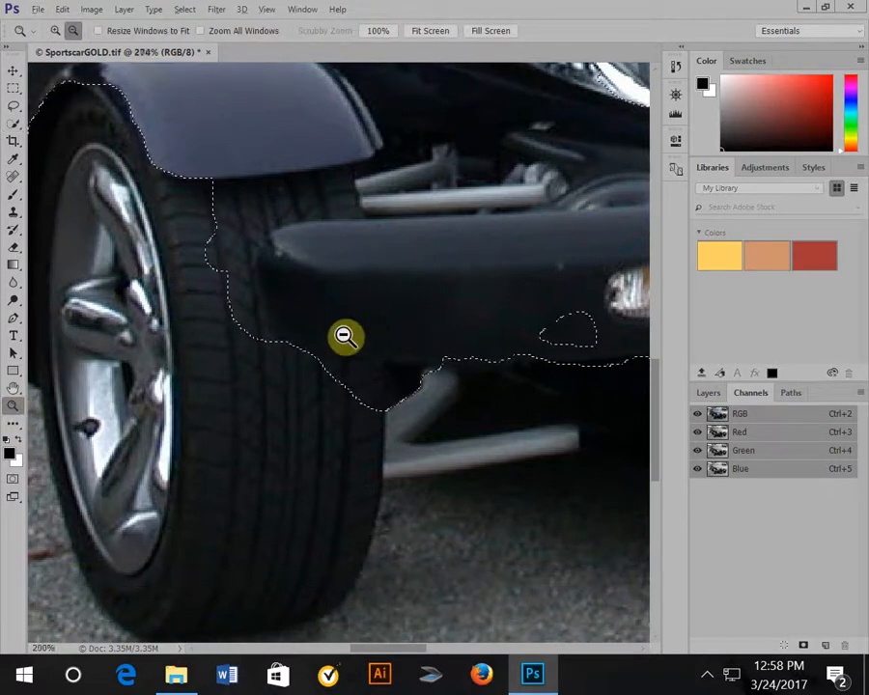
pyautogui.click(345, 337)
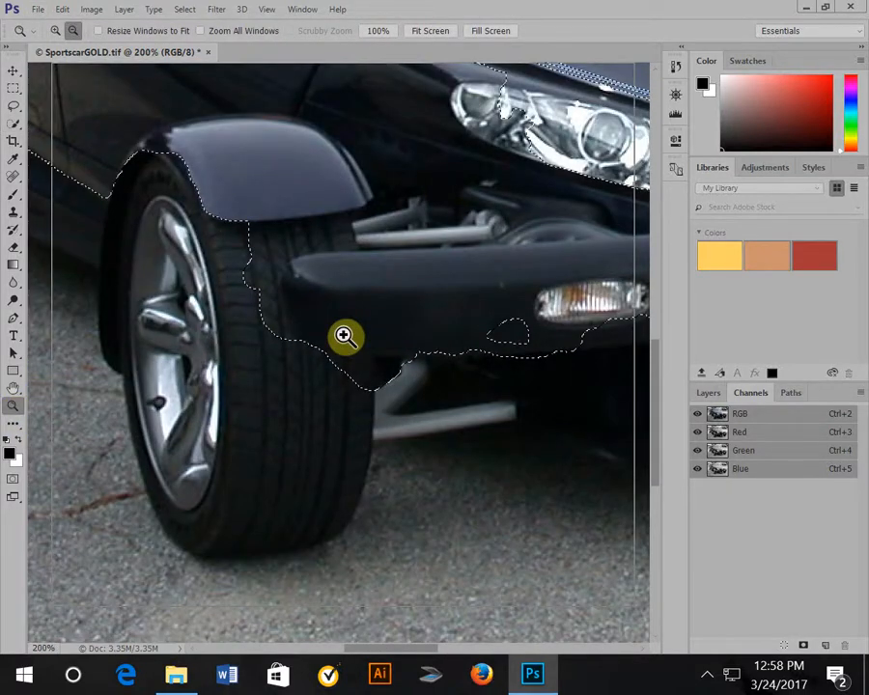
pyautogui.keyDown('alt'); pyautogui.click(344, 337); pyautogui.keyUp('alt')
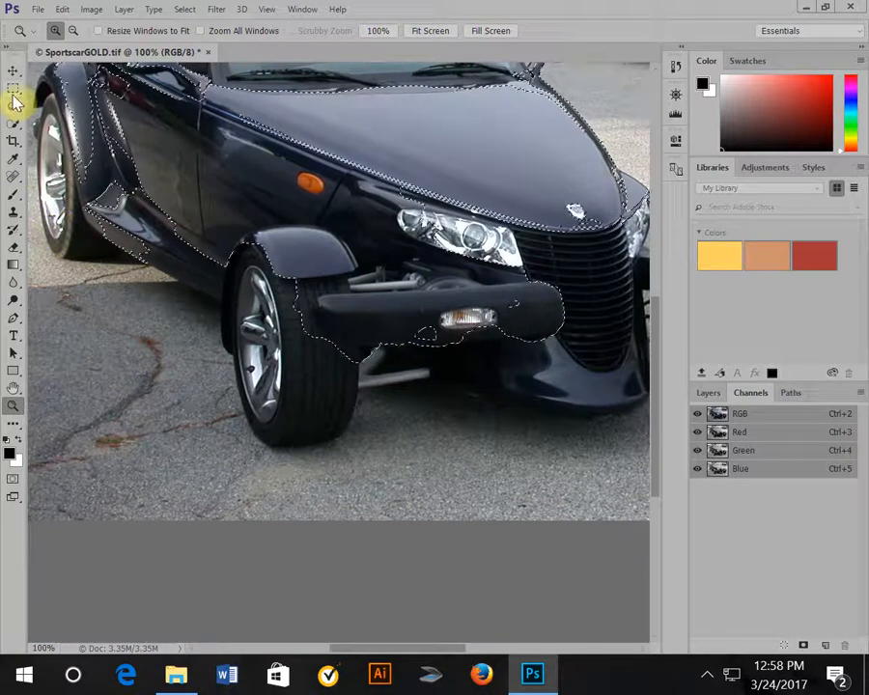
pyautogui.click(15, 113)
pyautogui.click(15, 123)
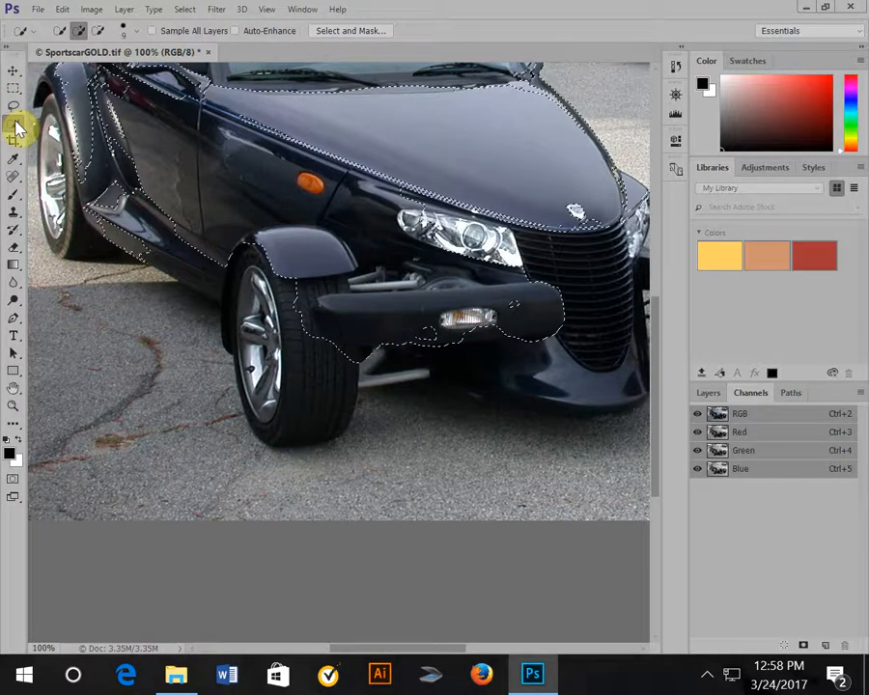
pyautogui.rightClick(15, 126)
pyautogui.click(85, 127)
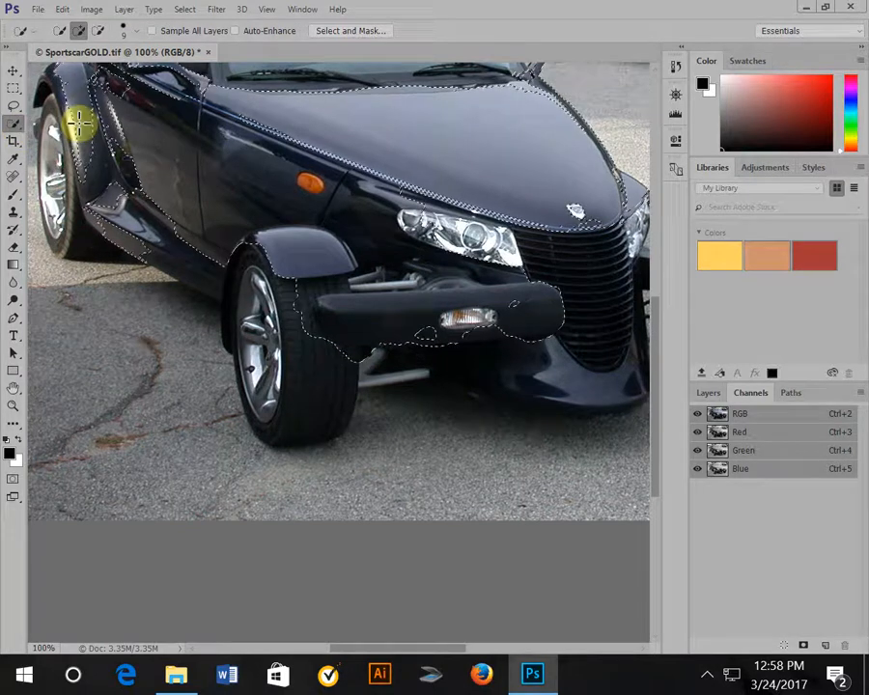
pyautogui.click(97, 30)
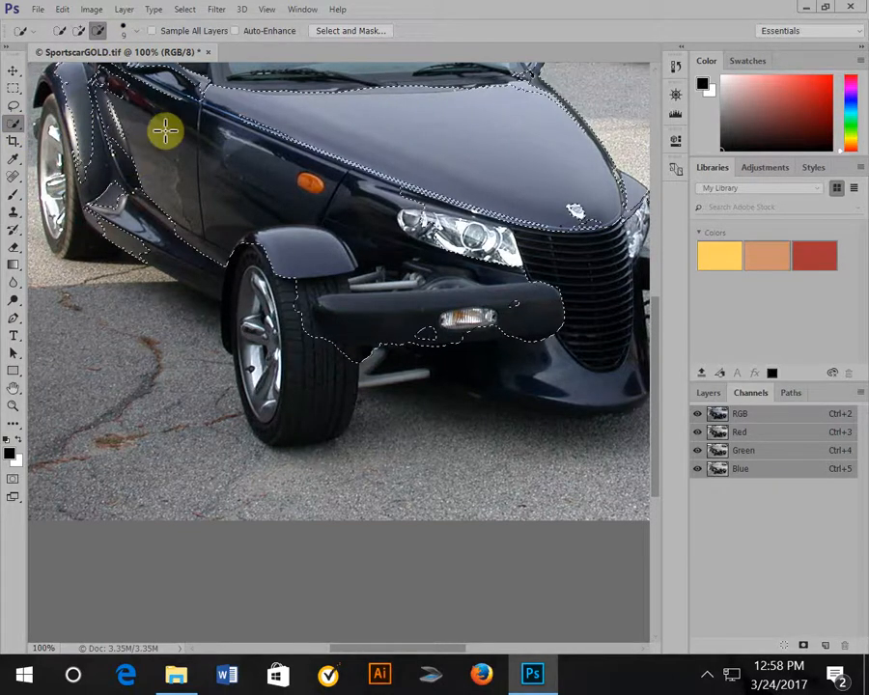
pyautogui.moveTo(298, 334)
pyautogui.mouseDown()
pyautogui.moveTo(310, 285)
pyautogui.moveTo(319, 283)
pyautogui.mouseUp()
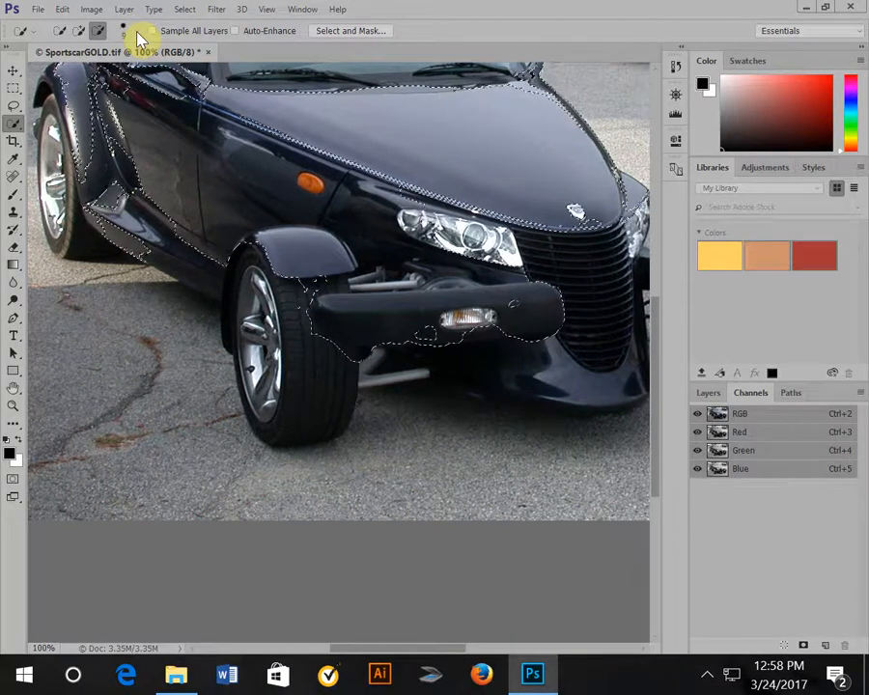
# Step: Subtract the rest of the near front tire with a 31 px brush and add the near front fender back to the selection
pyautogui.click(137, 33)
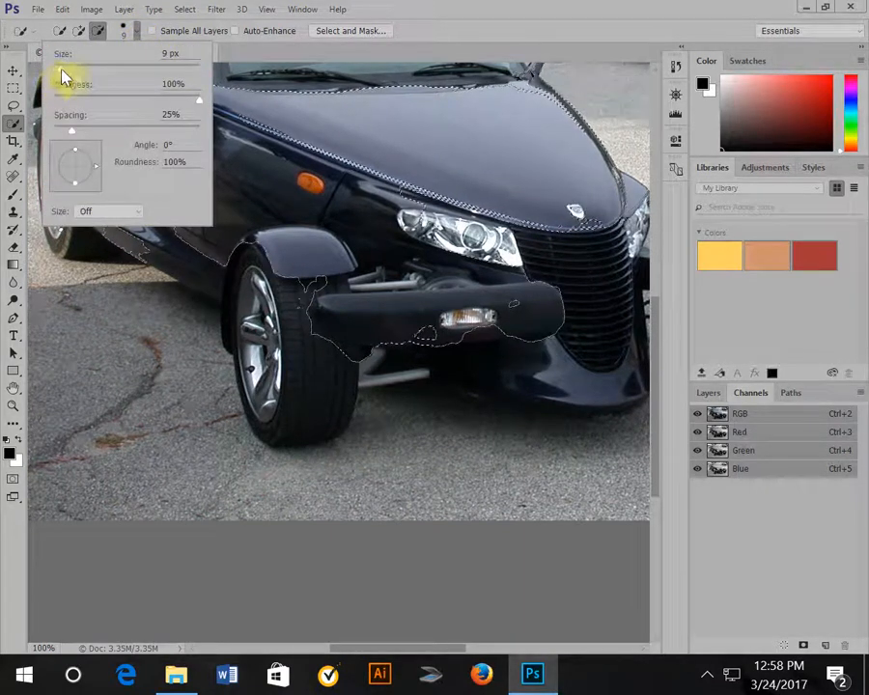
pyautogui.moveTo(71, 72); pyautogui.dragTo(76, 74)
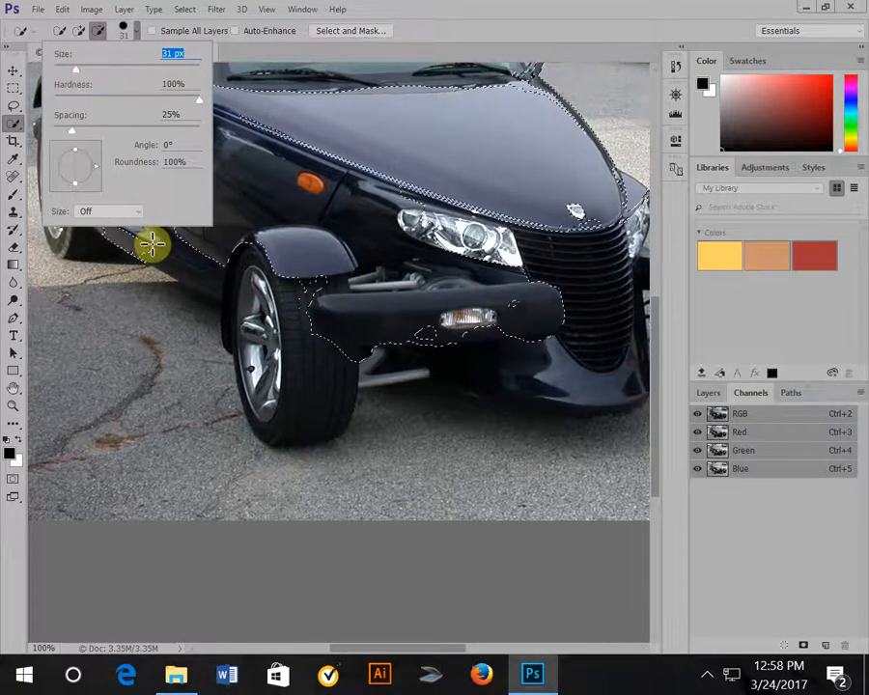
pyautogui.click(335, 363)
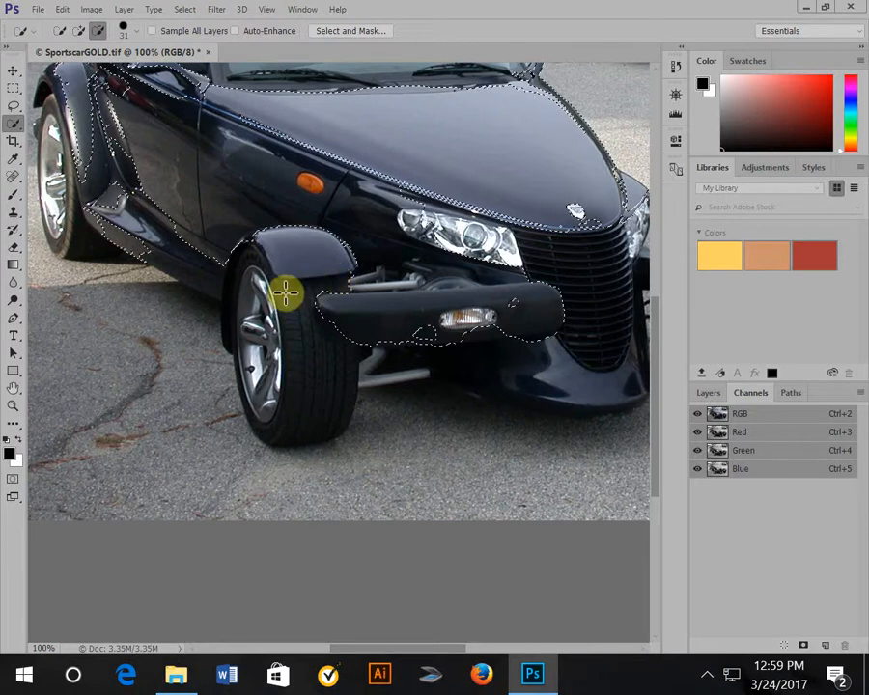
pyautogui.click(79, 30)
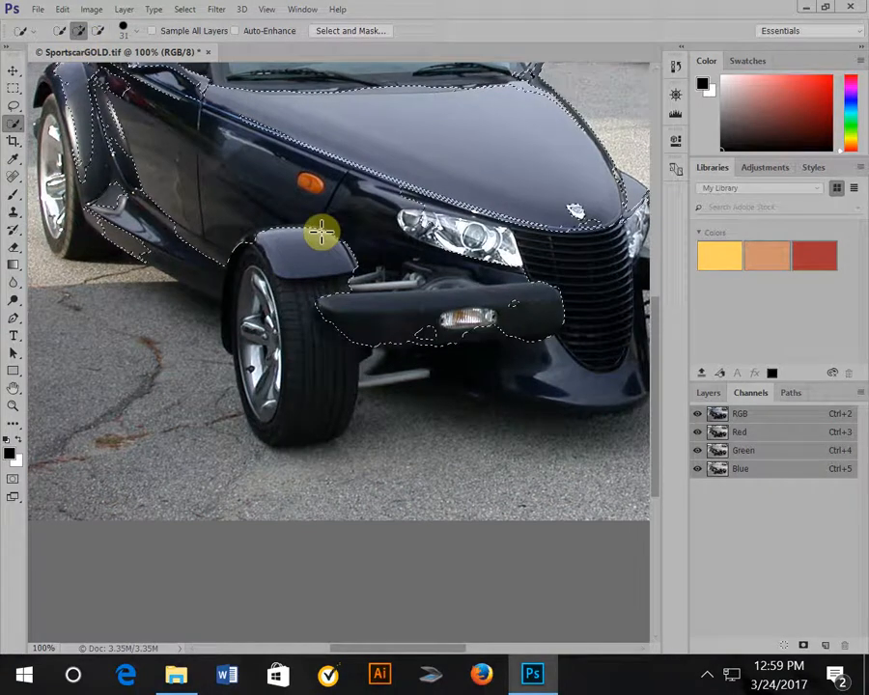
pyautogui.moveTo(318, 238)
pyautogui.mouseDown()
pyautogui.moveTo(286, 252)
pyautogui.moveTo(279, 240)
pyautogui.moveTo(265, 246)
pyautogui.moveTo(266, 255)
pyautogui.moveTo(346, 268)
pyautogui.moveTo(312, 278)
pyautogui.mouseUp()
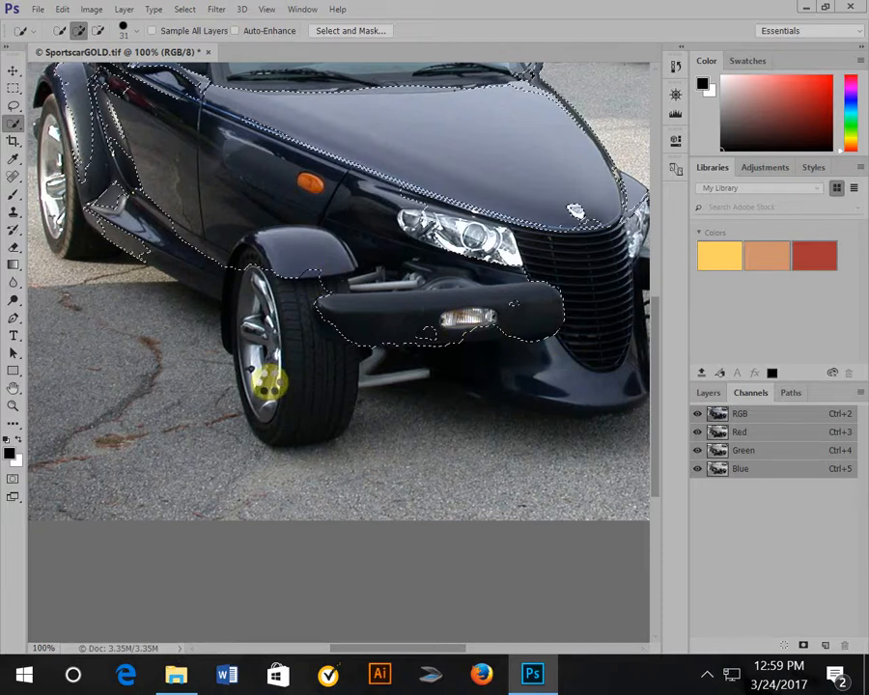
# Step: Try to outline the near bumper's turn signal with the Lasso tool and undo the resulting shift of the selection
pyautogui.click(10, 121)
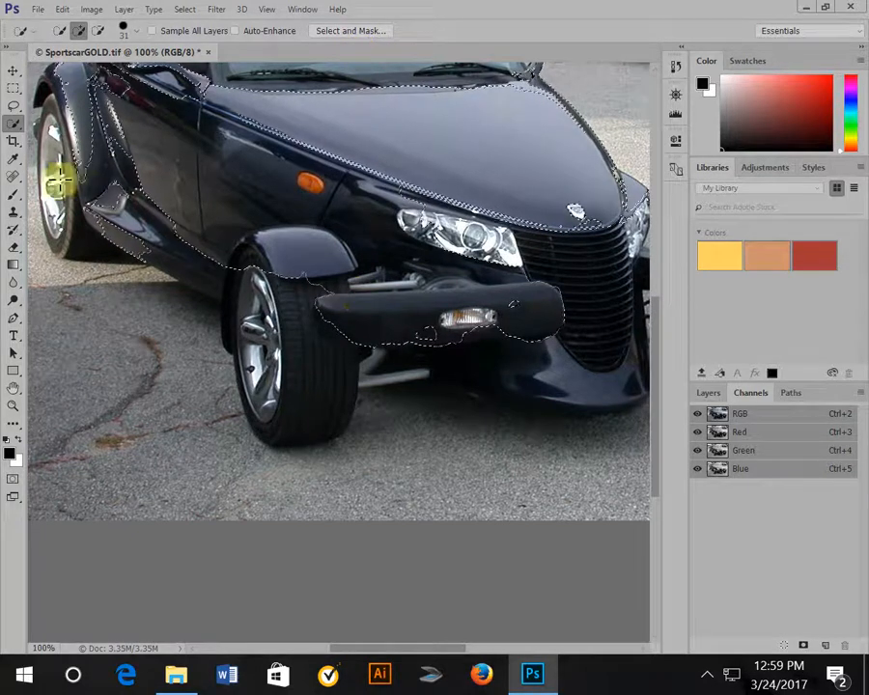
pyautogui.click(14, 106)
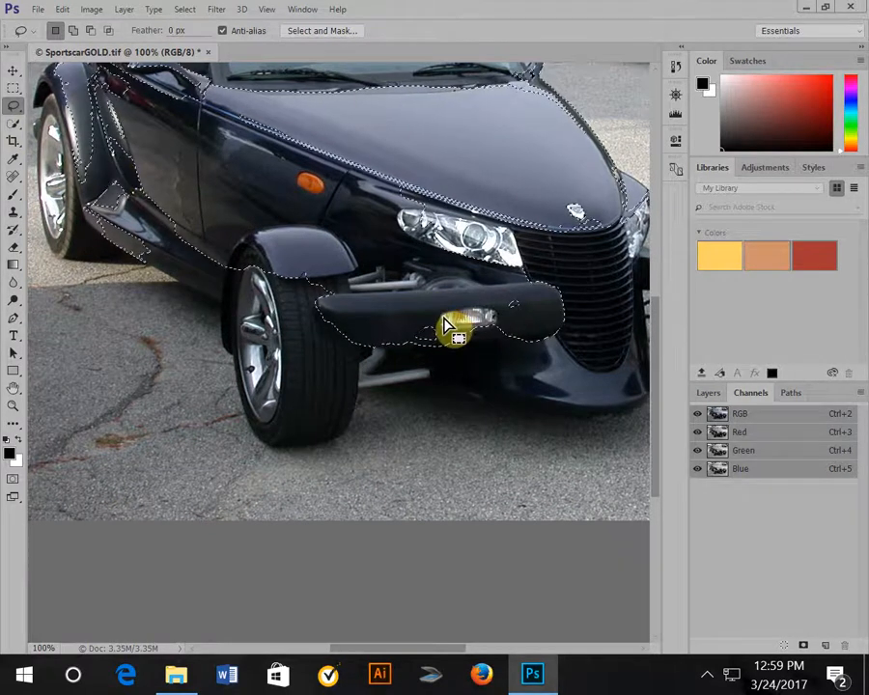
pyautogui.rightClick(14, 108)
pyautogui.click(69, 106)
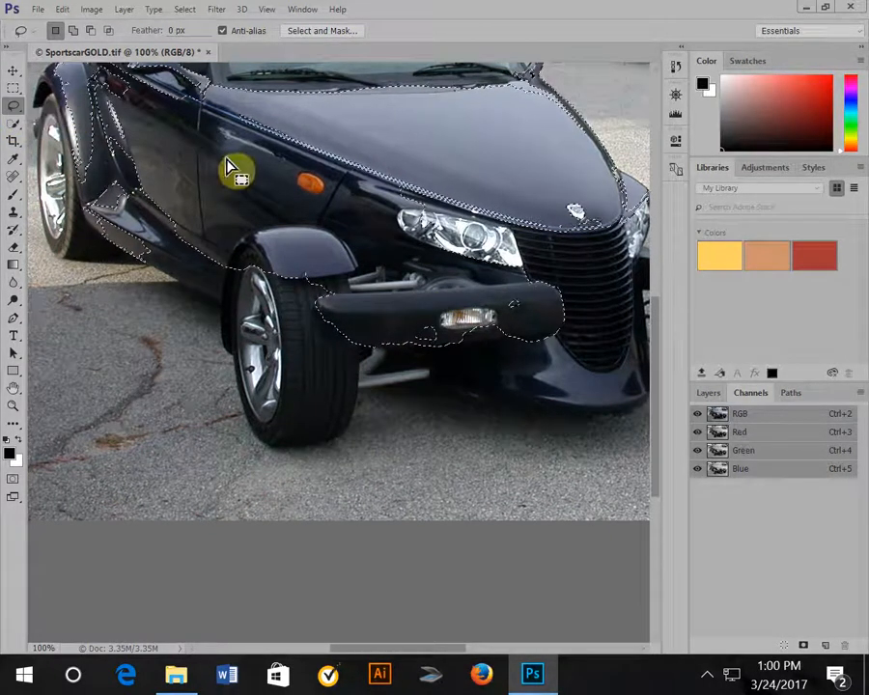
pyautogui.moveTo(446, 319)
pyautogui.mouseDown()
pyautogui.moveTo(479, 317)
pyautogui.moveTo(444, 319)
pyautogui.mouseUp()
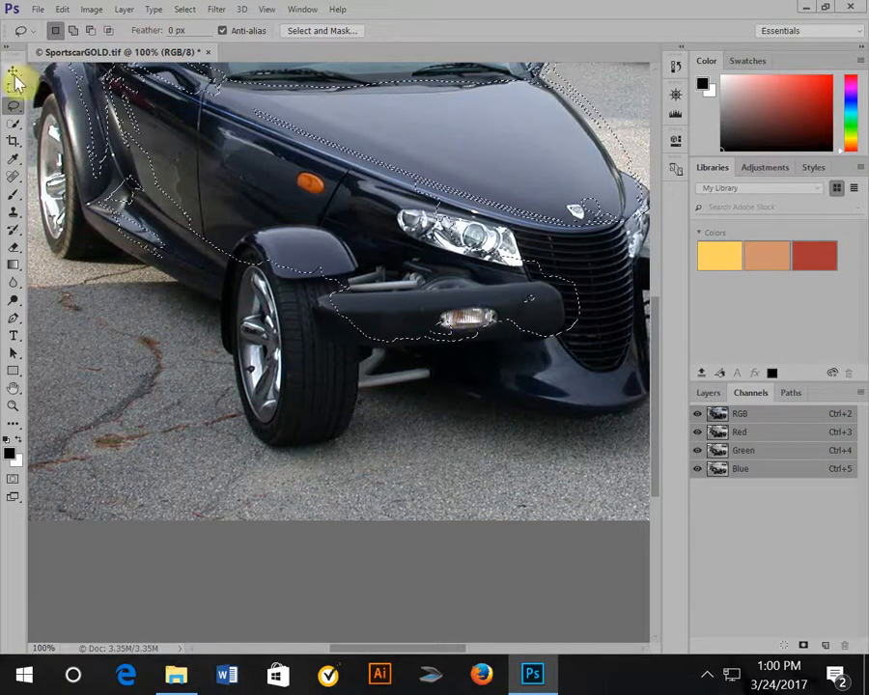
pyautogui.click(62, 8)
pyautogui.click(83, 70)
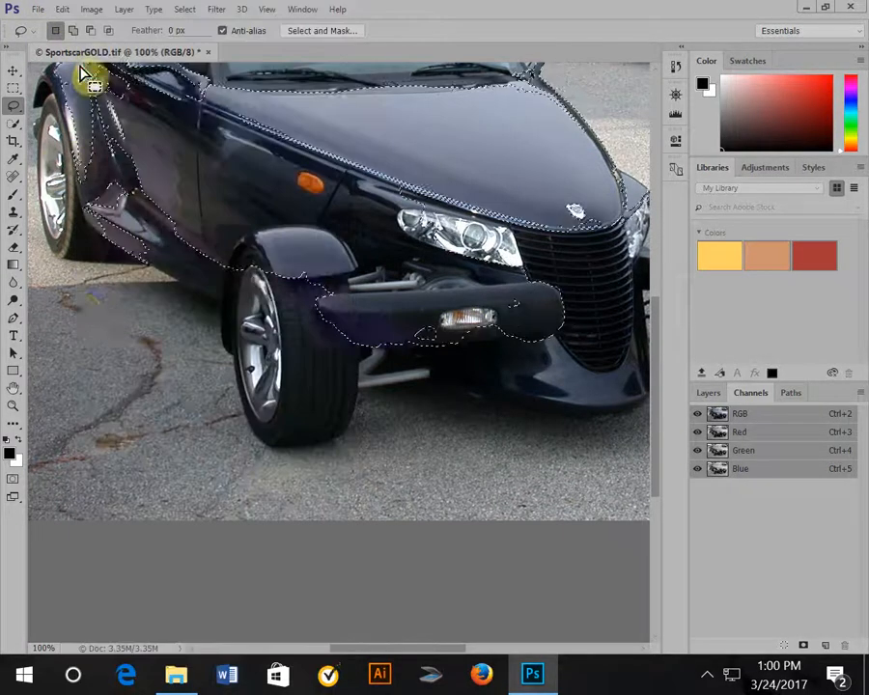
# Step: Clear the current selection around the car's body
pyautogui.click(85, 321)
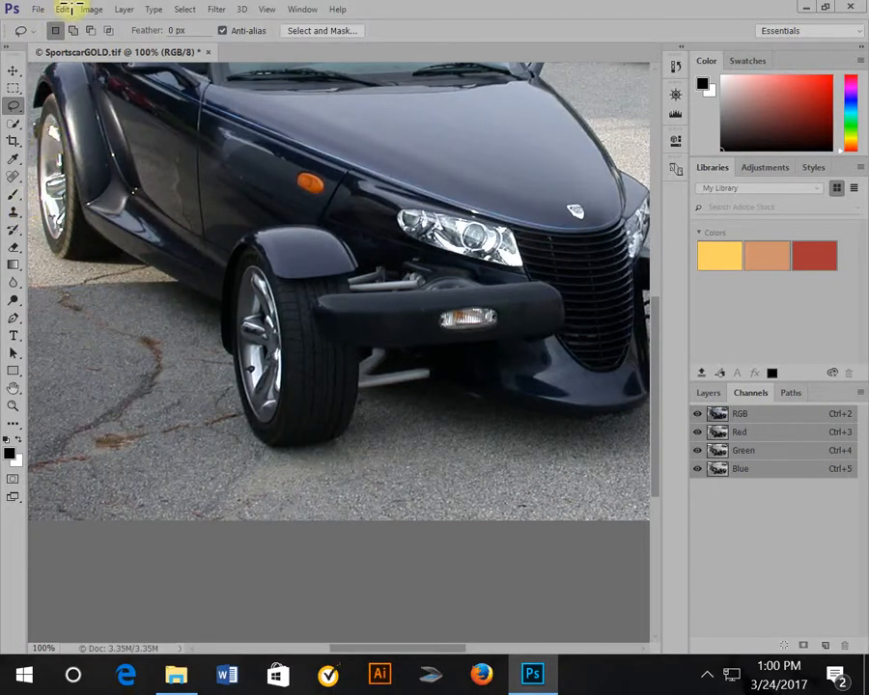
pyautogui.click(183, 10)
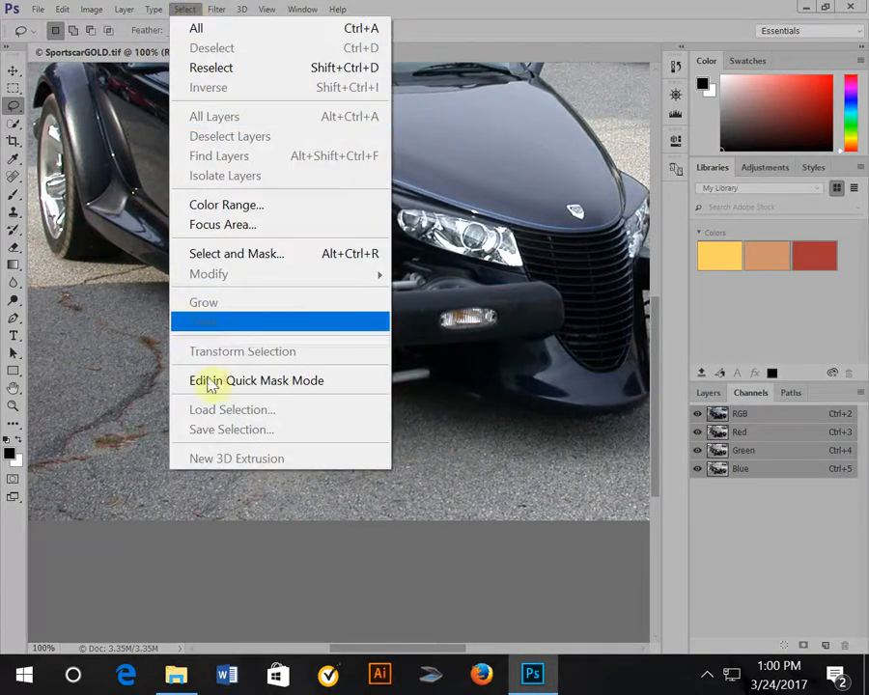
pyautogui.click(433, 8)
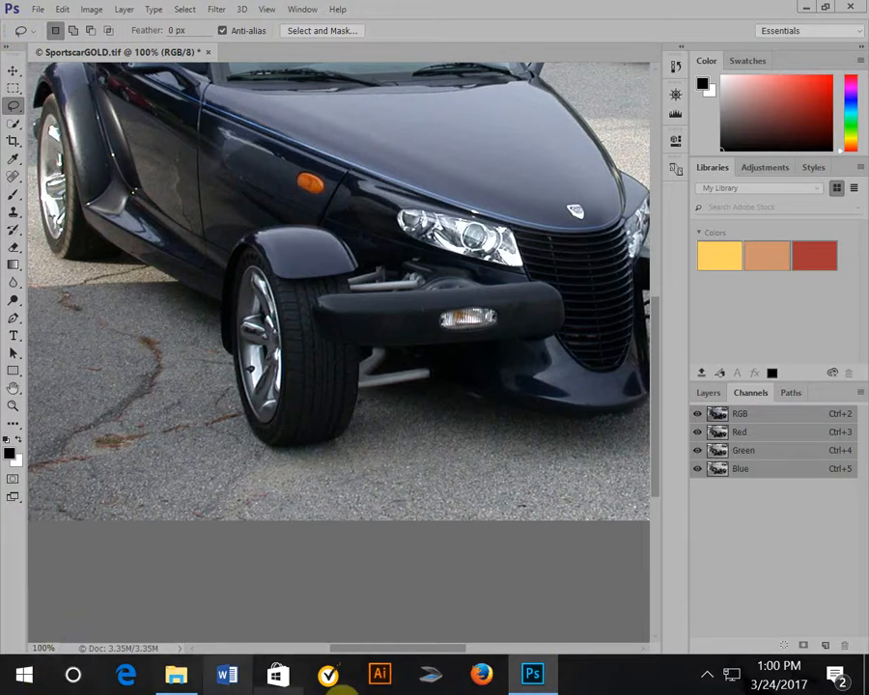
# Step: Restore the cleared selection around the car's body with Reselect
pyautogui.click(190, 11)
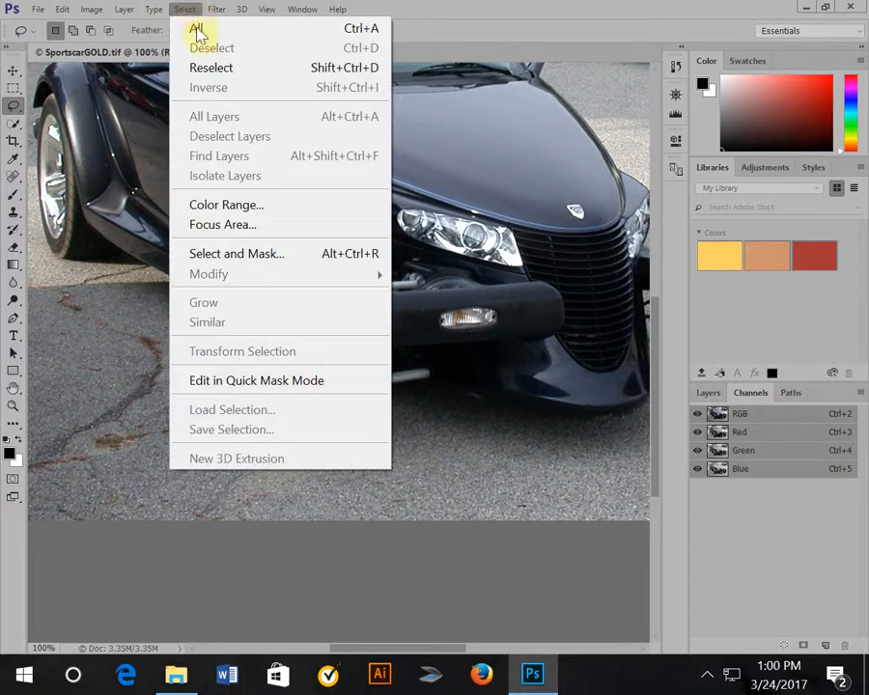
pyautogui.click(208, 69)
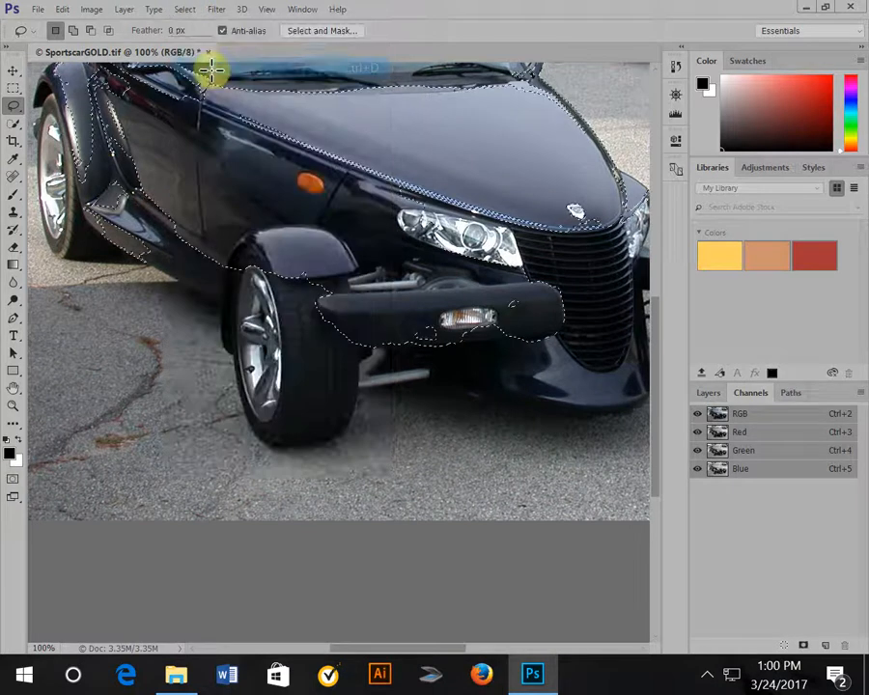
pyautogui.click(190, 10)
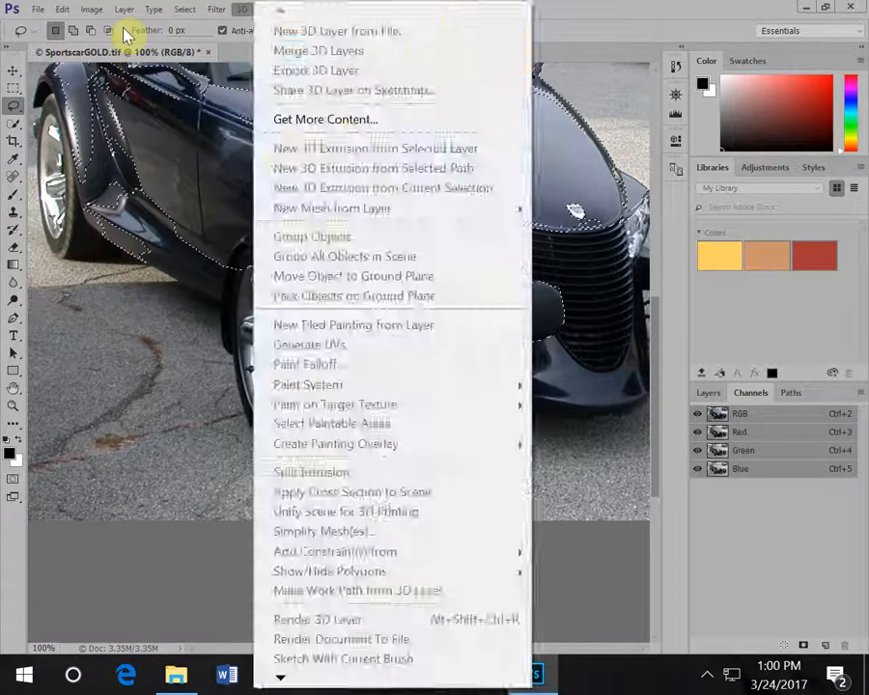
pyautogui.click(123, 29)
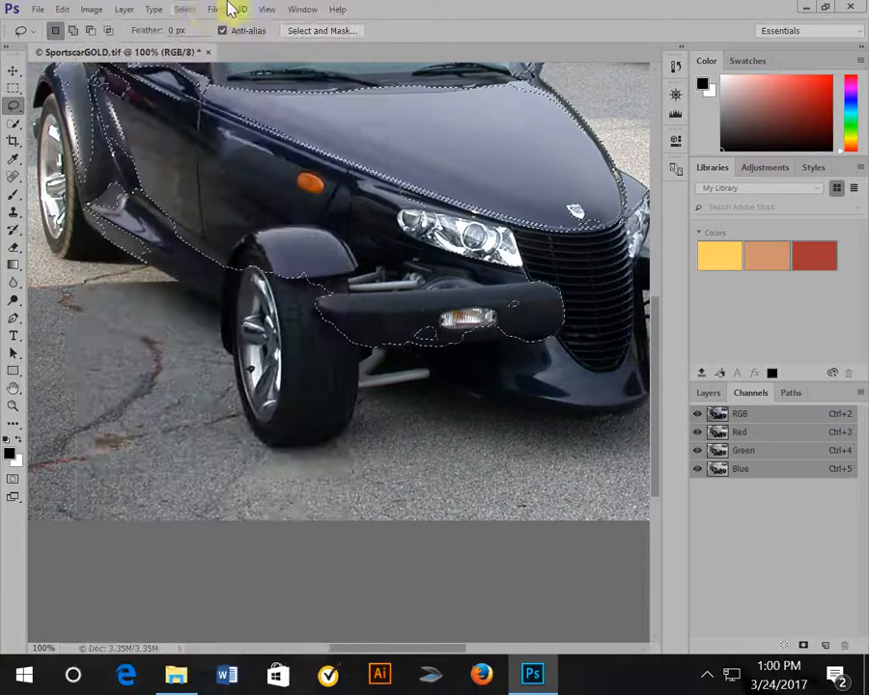
# Step: Save the car body selection in SportscarGOLD.tif as a new channel named Color
pyautogui.click(183, 15)
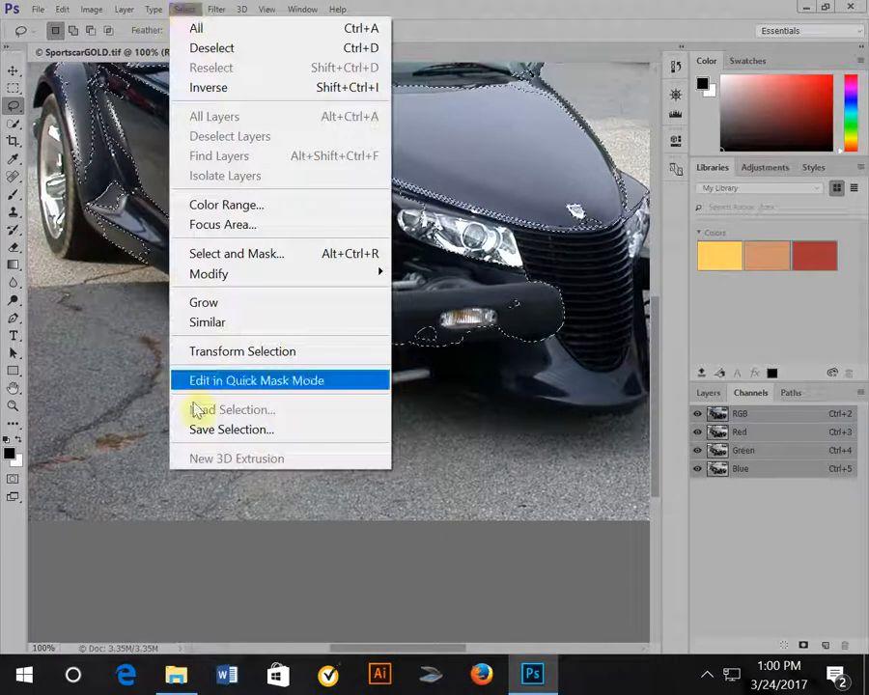
pyautogui.click(232, 433)
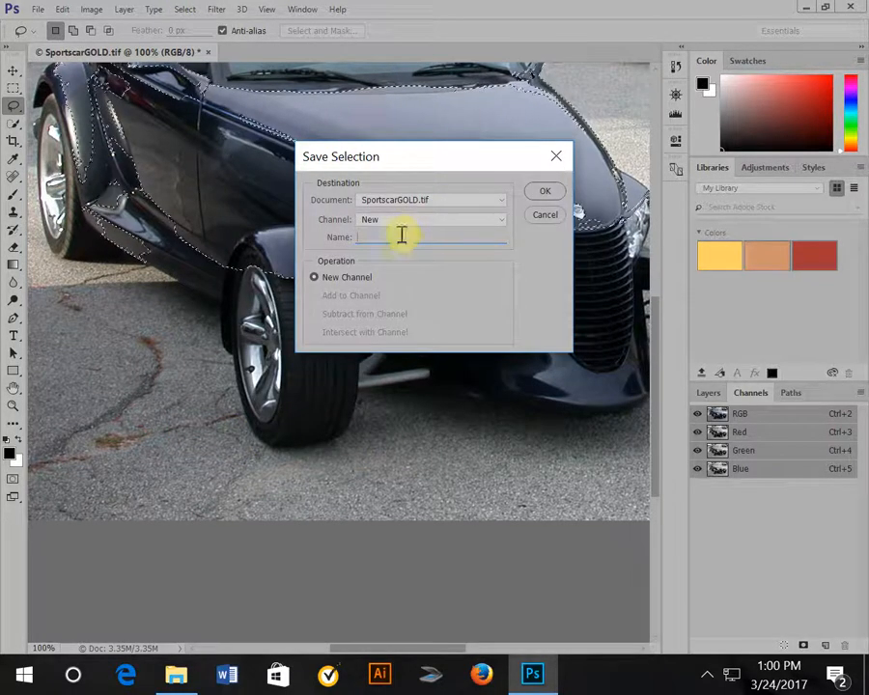
pyautogui.click(470, 226)
pyautogui.click(471, 229)
pyautogui.click(453, 237)
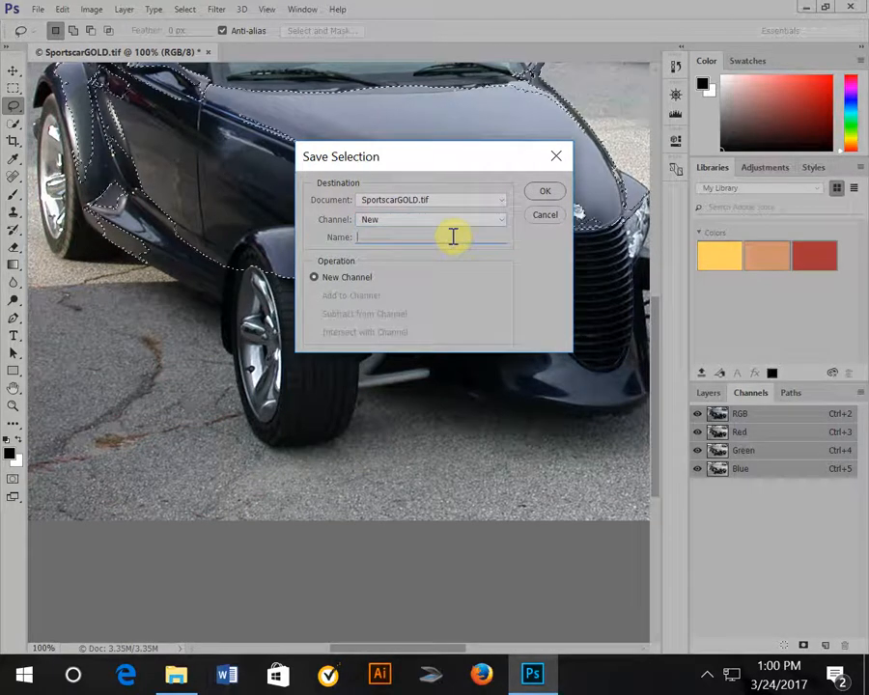
pyautogui.write('c')
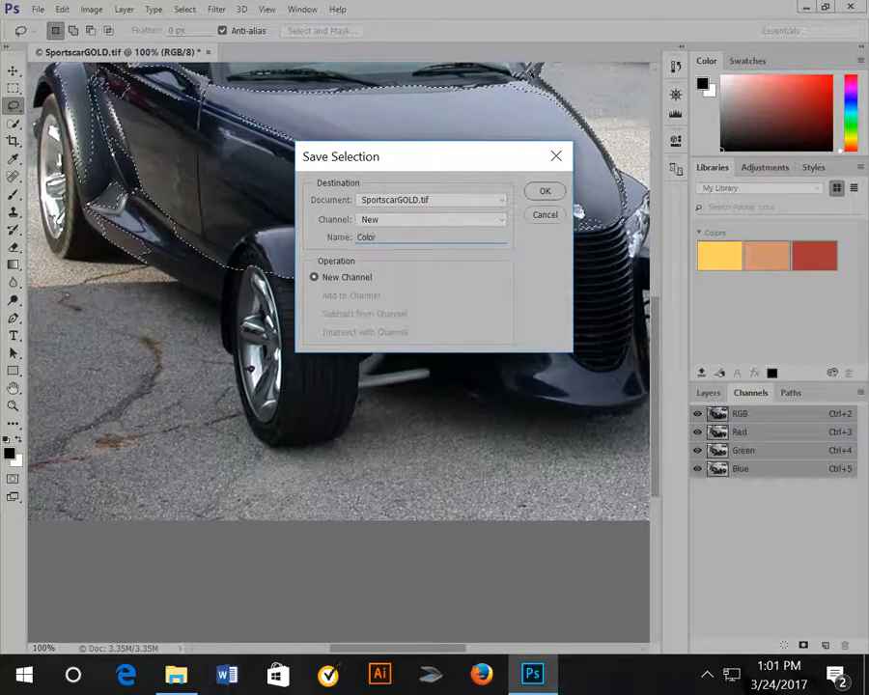
pyautogui.click(544, 191)
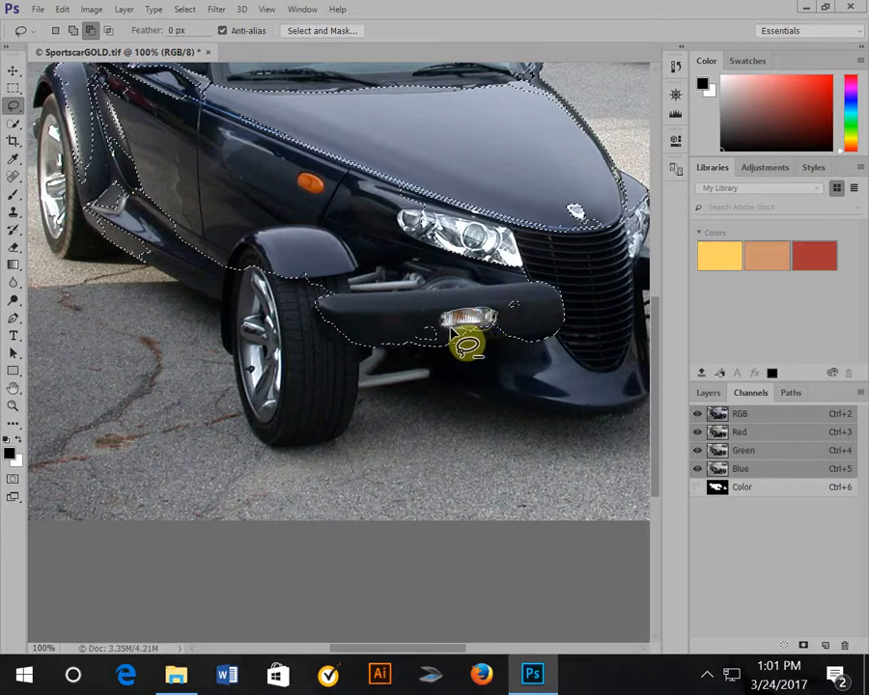
# Step: Subtract the near bumper's turn signal from the selection by outlining it with the Lasso tool
pyautogui.moveTo(444, 317)
pyautogui.mouseDown()
pyautogui.moveTo(420, 377)
pyautogui.moveTo(461, 365)
pyautogui.moveTo(463, 346)
pyautogui.mouseUp()
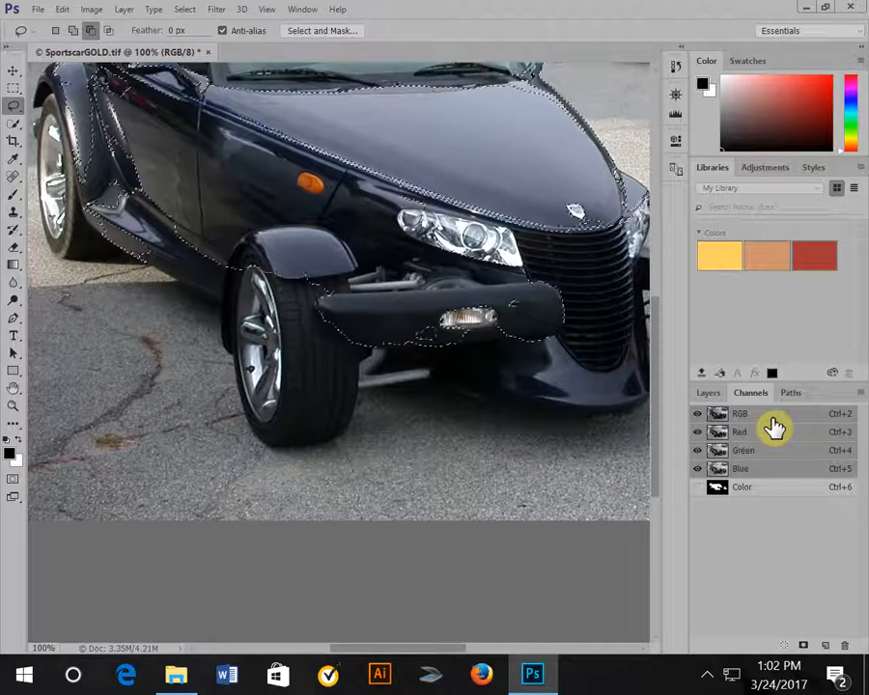
# Step: Examine the Red, Green, Blue and saved Color channels one at a time across the whole car photo
pyautogui.hotkey('ctrl', '-')
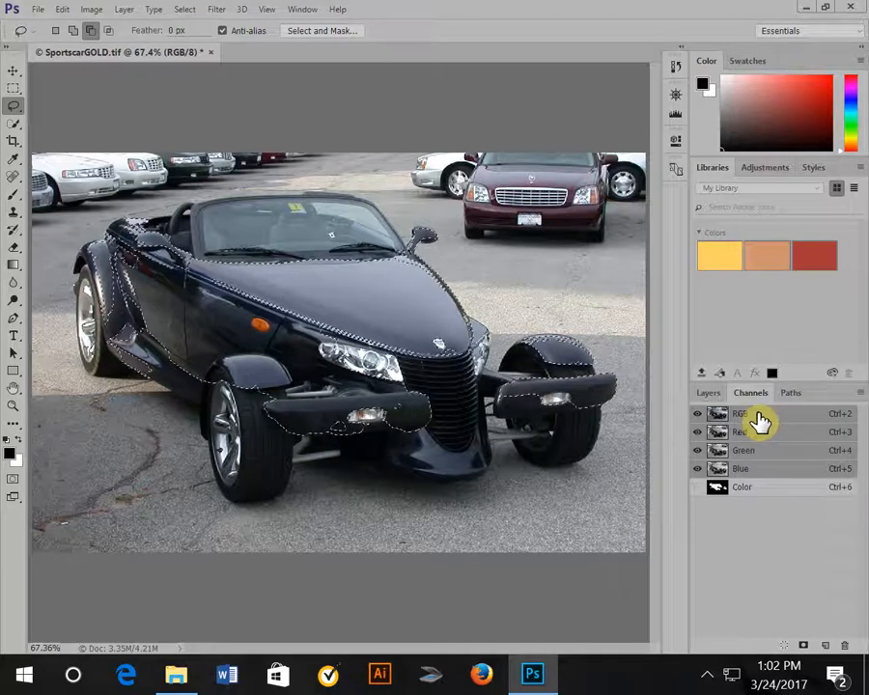
pyautogui.click(758, 439)
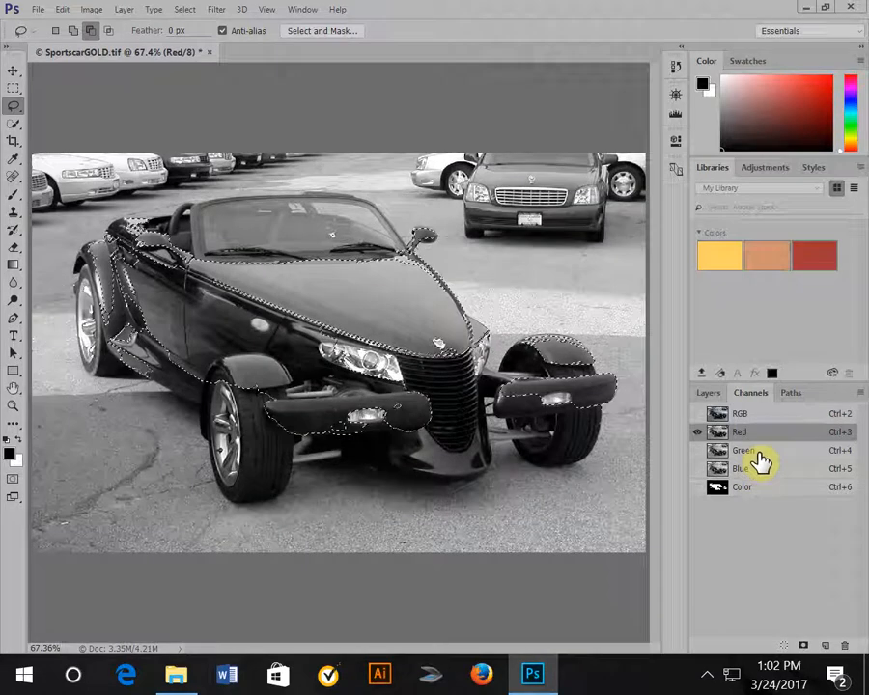
pyautogui.click(758, 453)
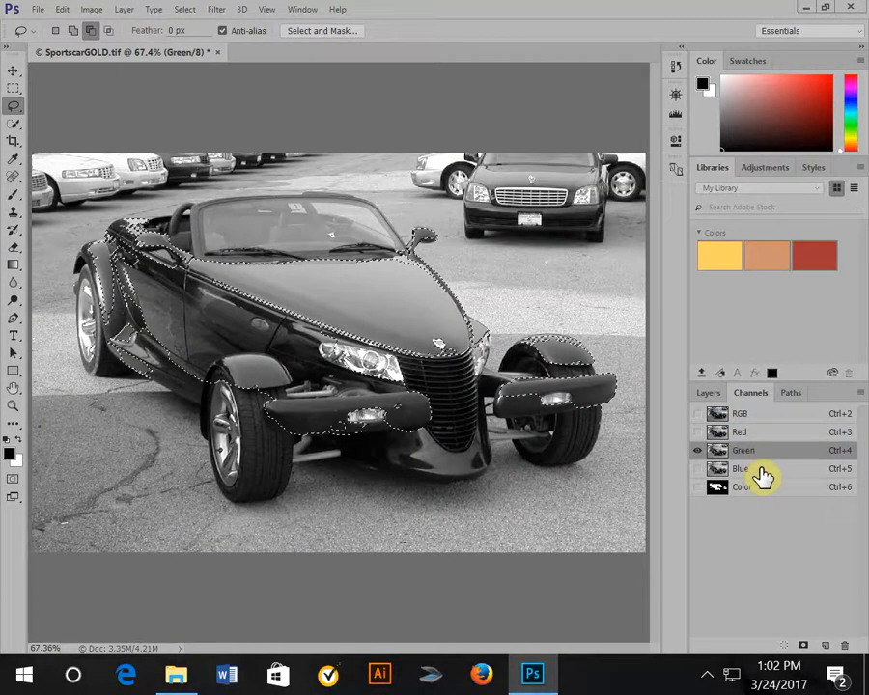
pyautogui.click(762, 473)
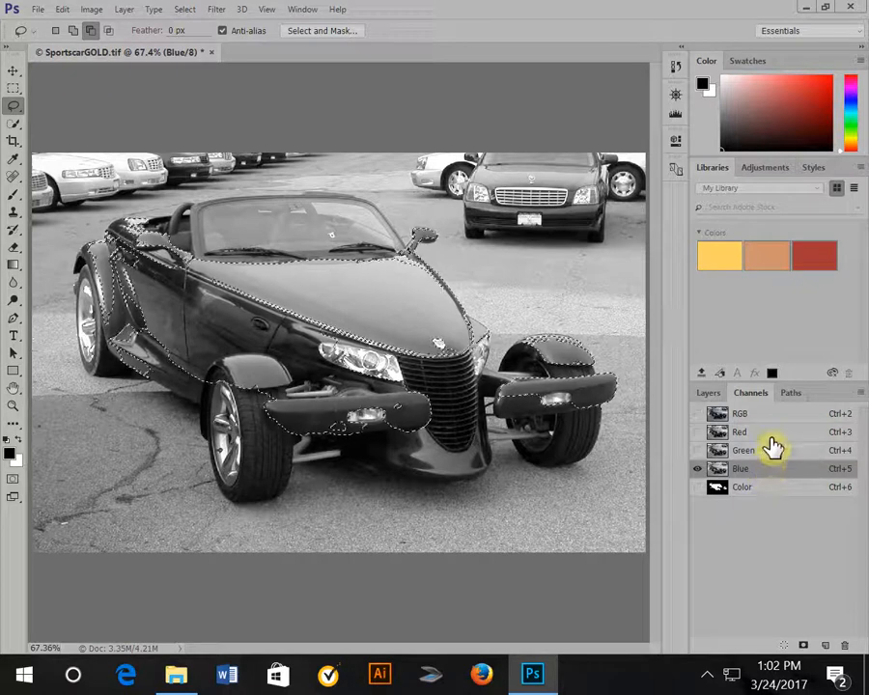
pyautogui.click(764, 491)
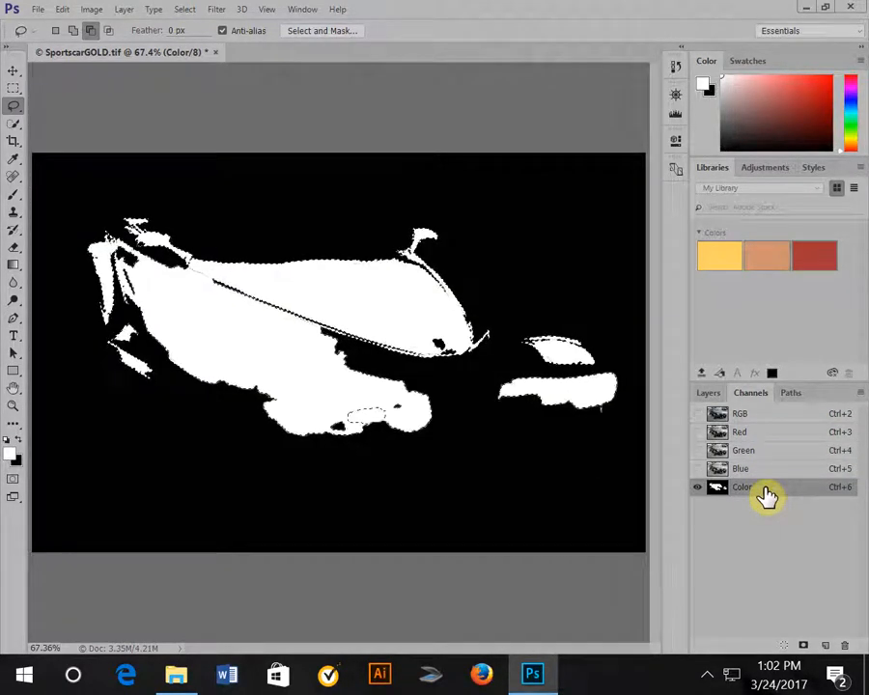